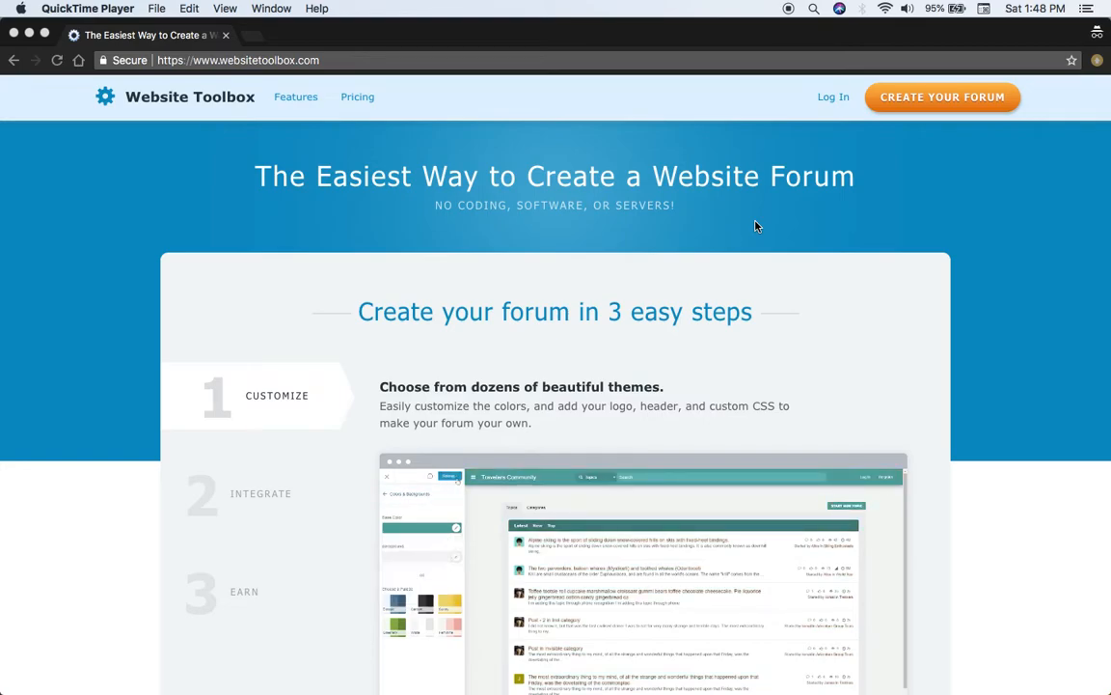
# Create a new forum with the username ytest, entering the email address and account password and leaving the website address blank
pyautogui.click(956, 99)
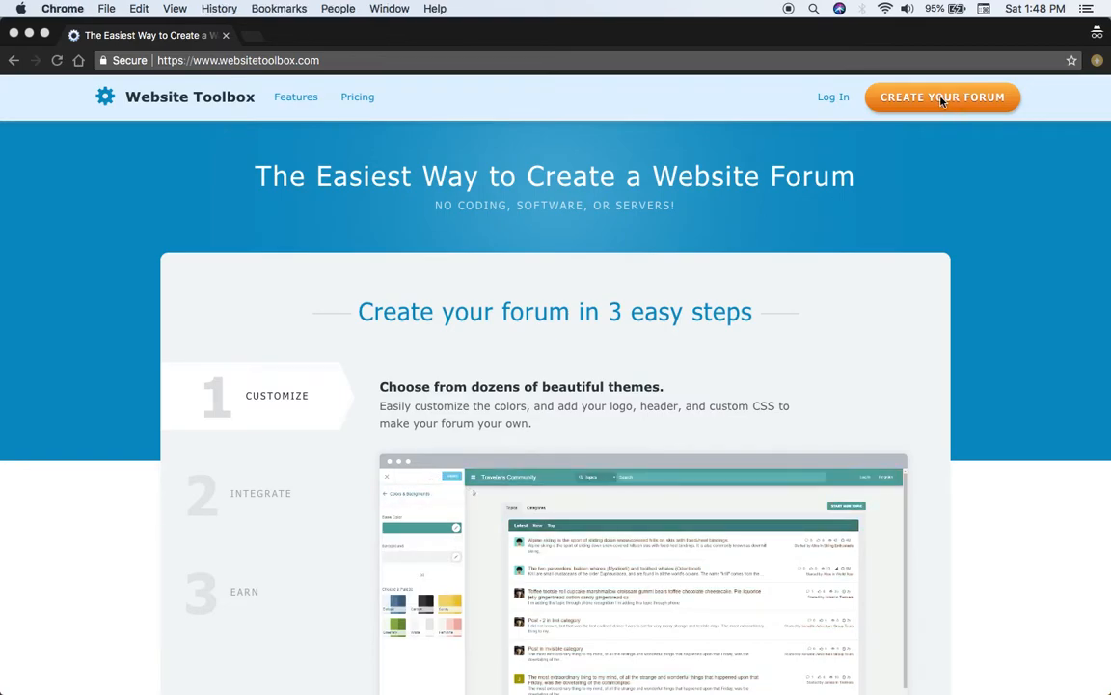
pyautogui.click(956, 102)
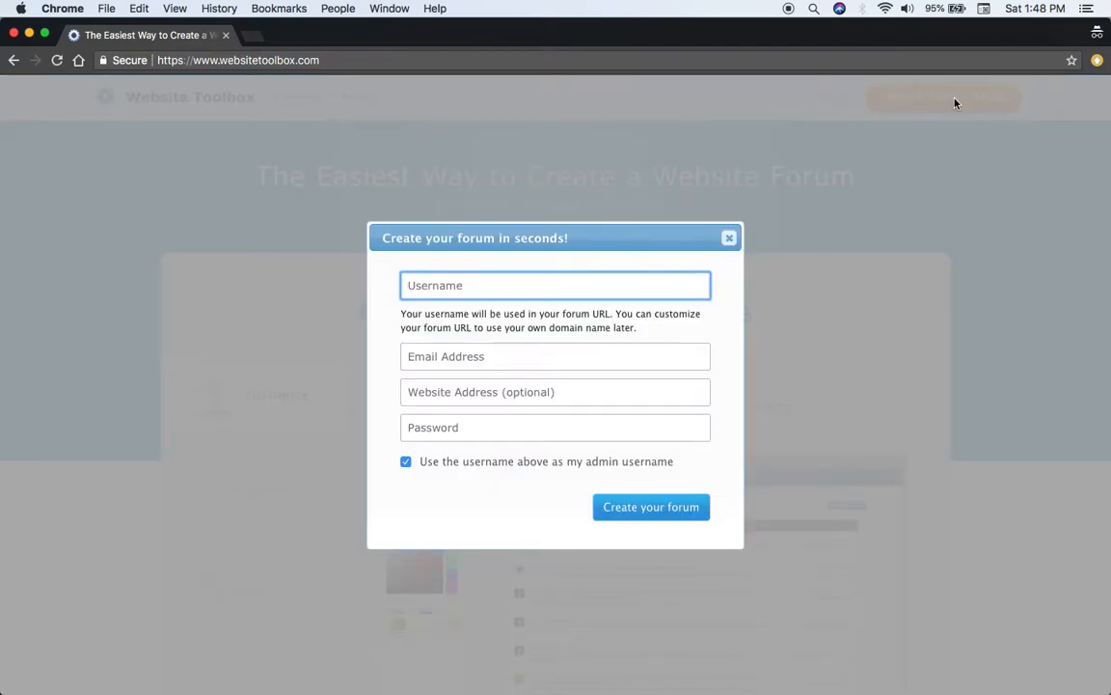
pyautogui.write('ytest')
pyautogui.press('Tab')
pyautogui.write('yt')
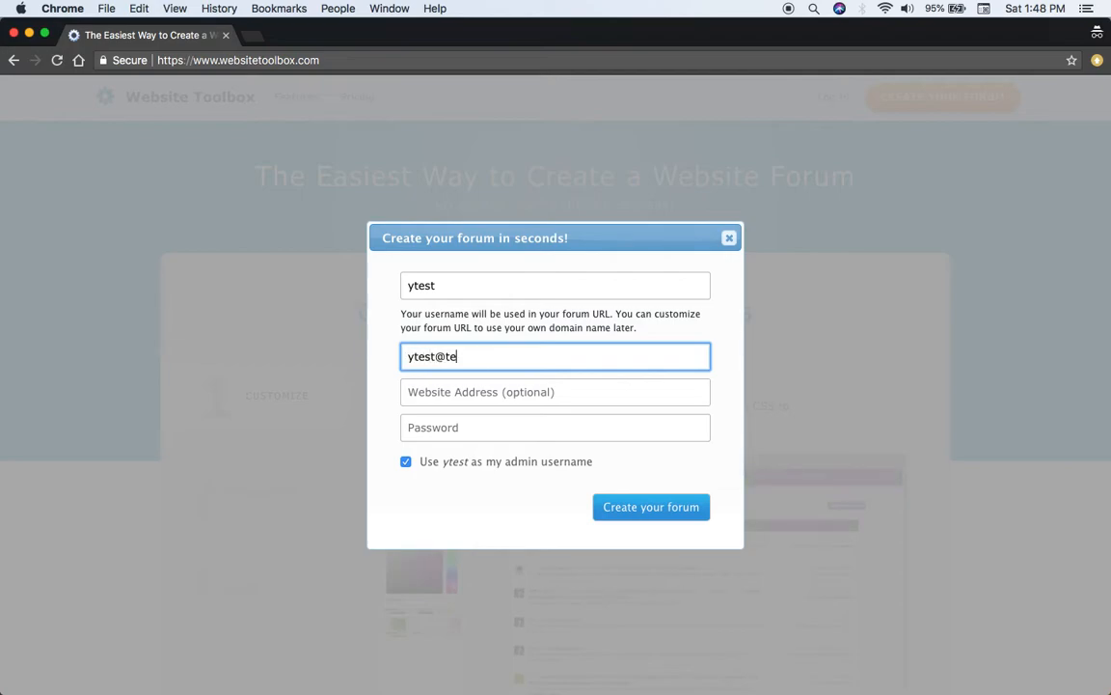
pyautogui.press('Tab')
pyautogui.press('Tab')
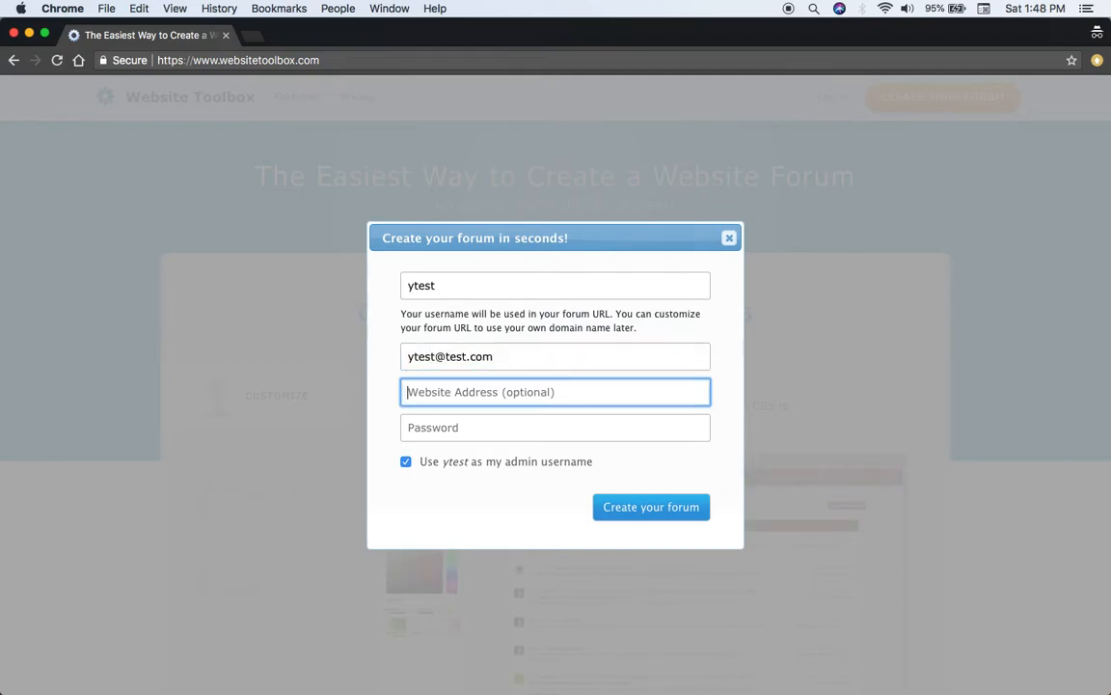
pyautogui.write('test')
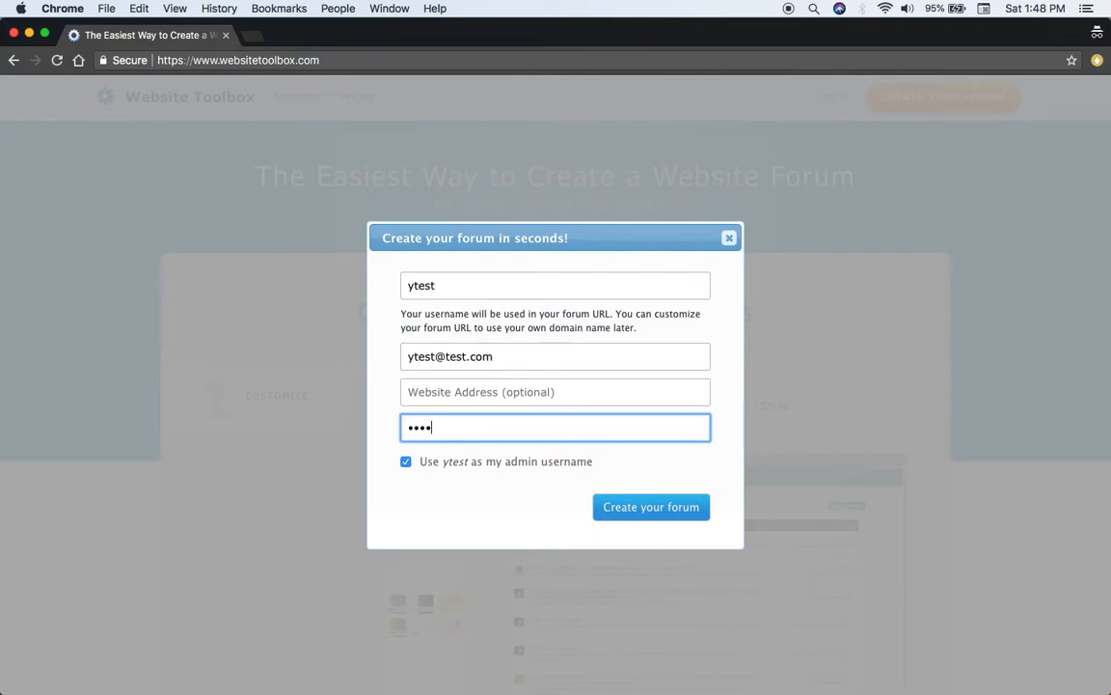
pyautogui.press('Return')
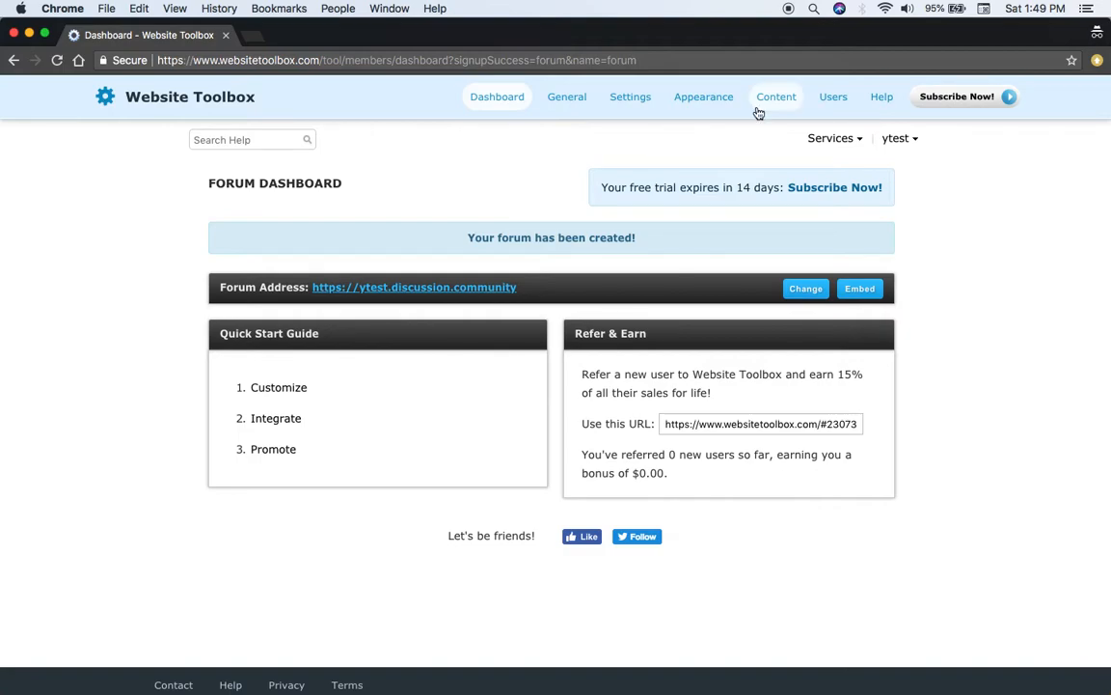
# Open the theme customization page from the Customize section of the quick start guide
pyautogui.click(280, 385)
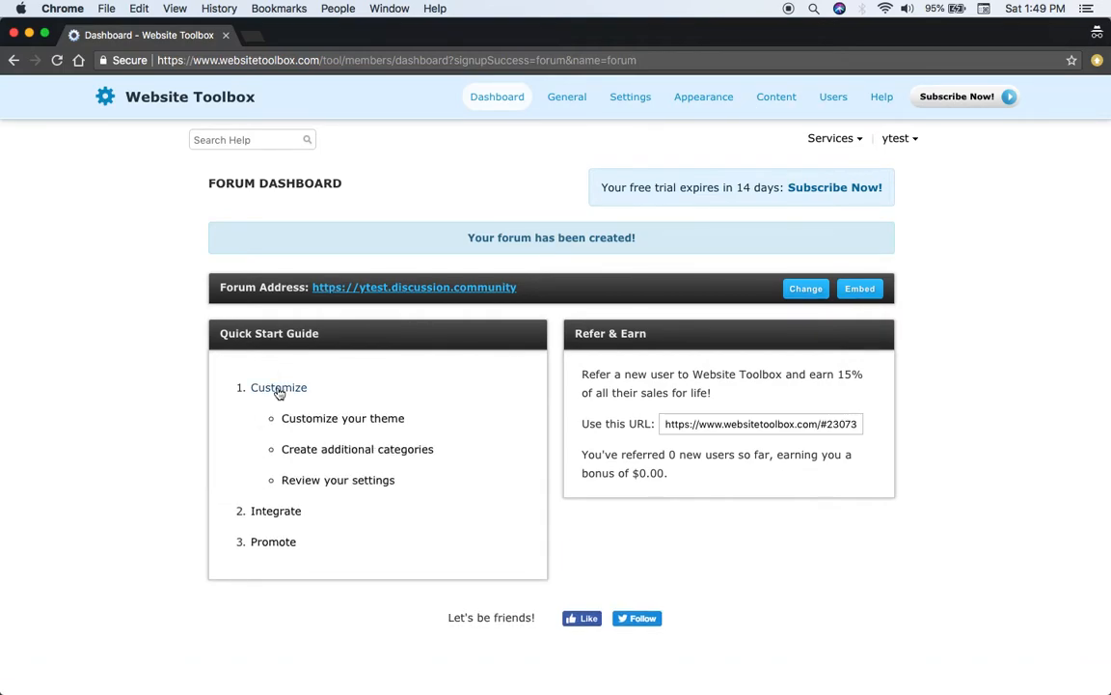
pyautogui.scroll(-1, 278, 390)
pyautogui.click(324, 394)
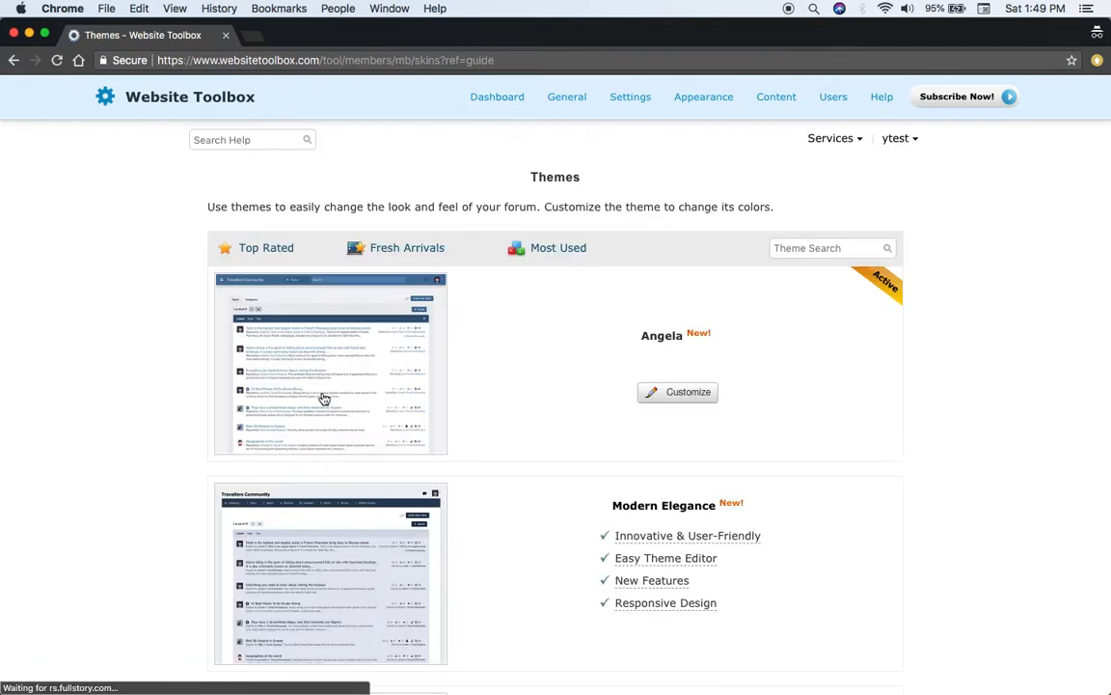
# Examine the available forum themes and their previews in the theme gallery
pyautogui.scroll(-1, 324, 398)
pyautogui.scroll(-1, 325, 398)
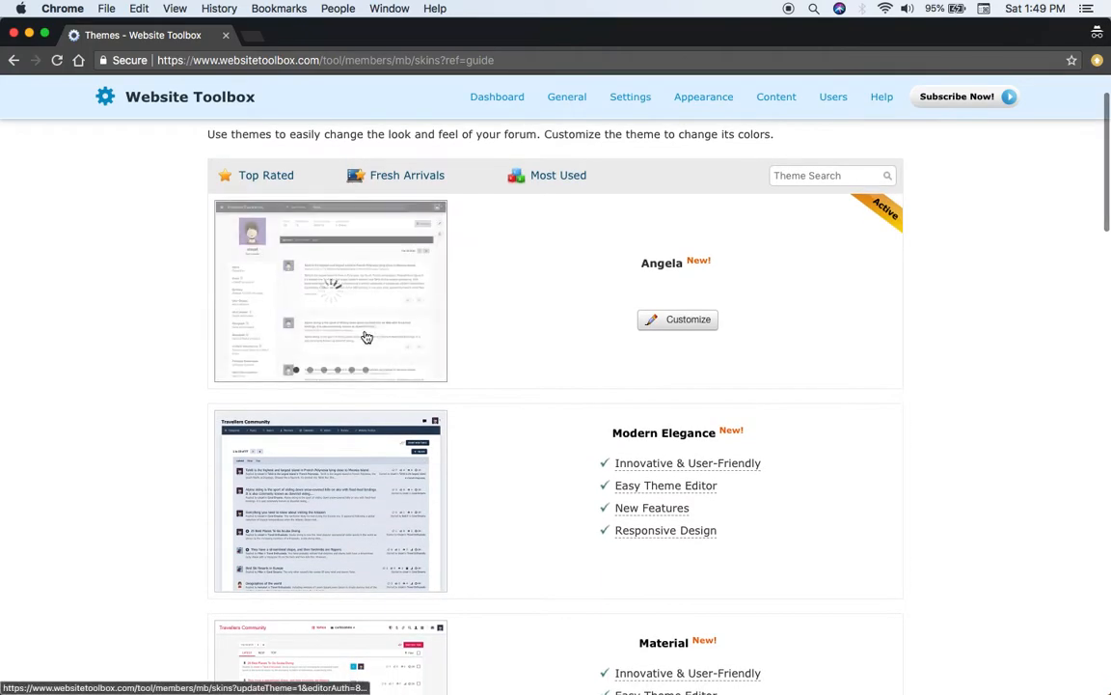
pyautogui.moveTo(360, 471)
pyautogui.scroll(-4, 539, 439)
pyautogui.scroll(3, 539, 439)
pyautogui.scroll(-5, 540, 439)
pyautogui.scroll(-7, 539, 439)
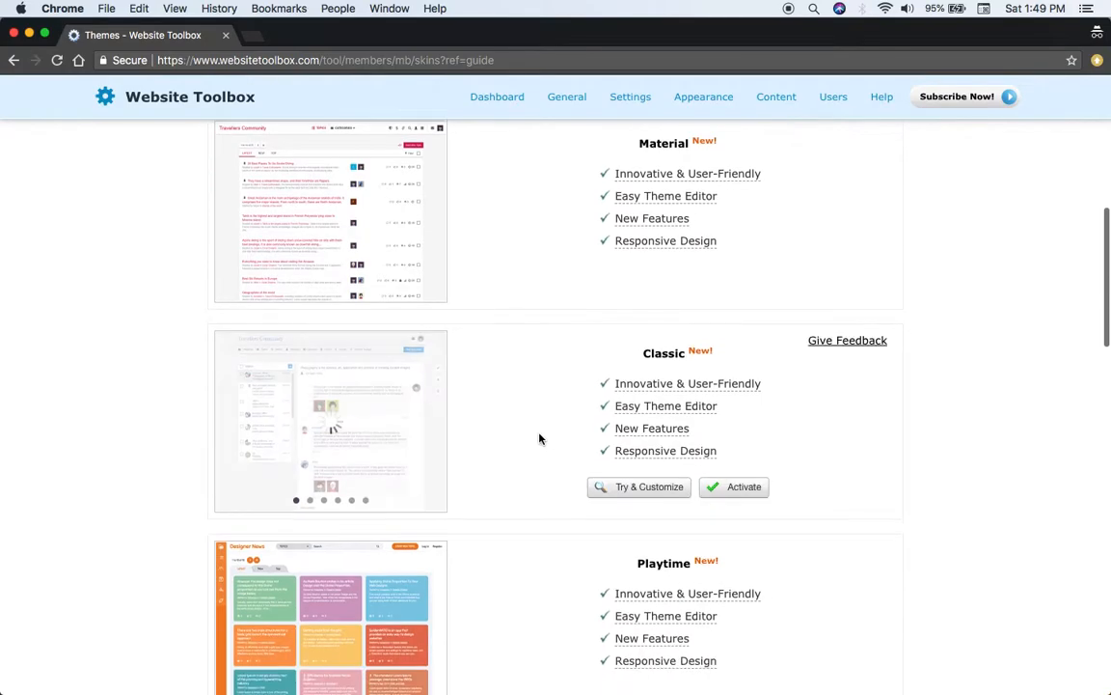
pyautogui.scroll(-6, 539, 439)
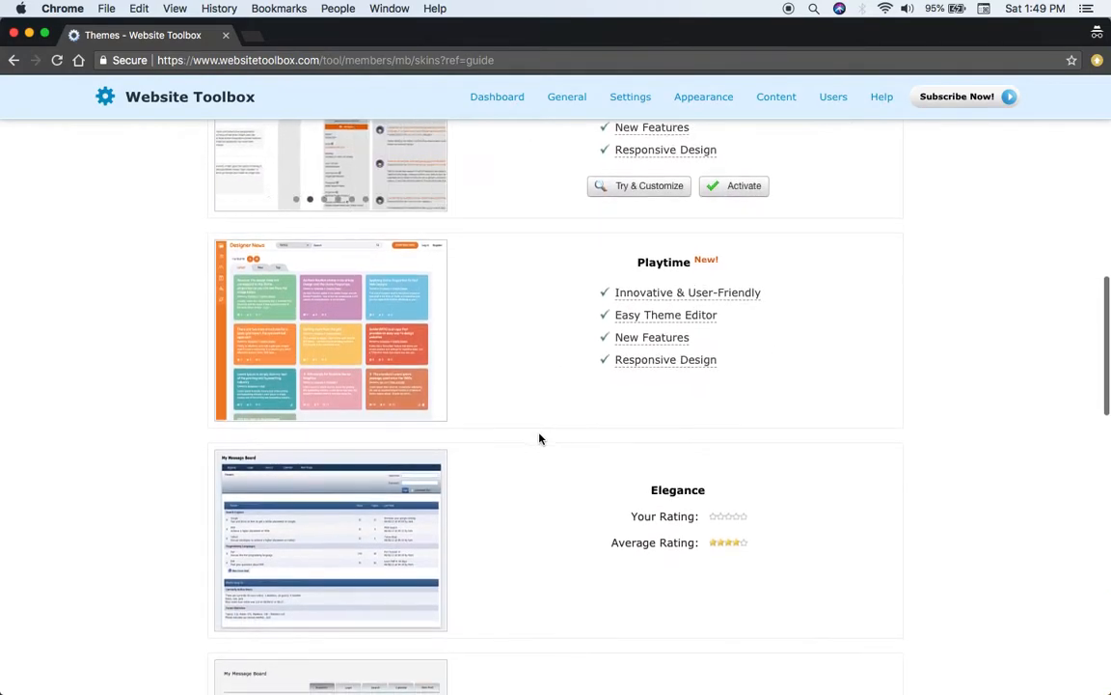
pyautogui.scroll(-8, 539, 439)
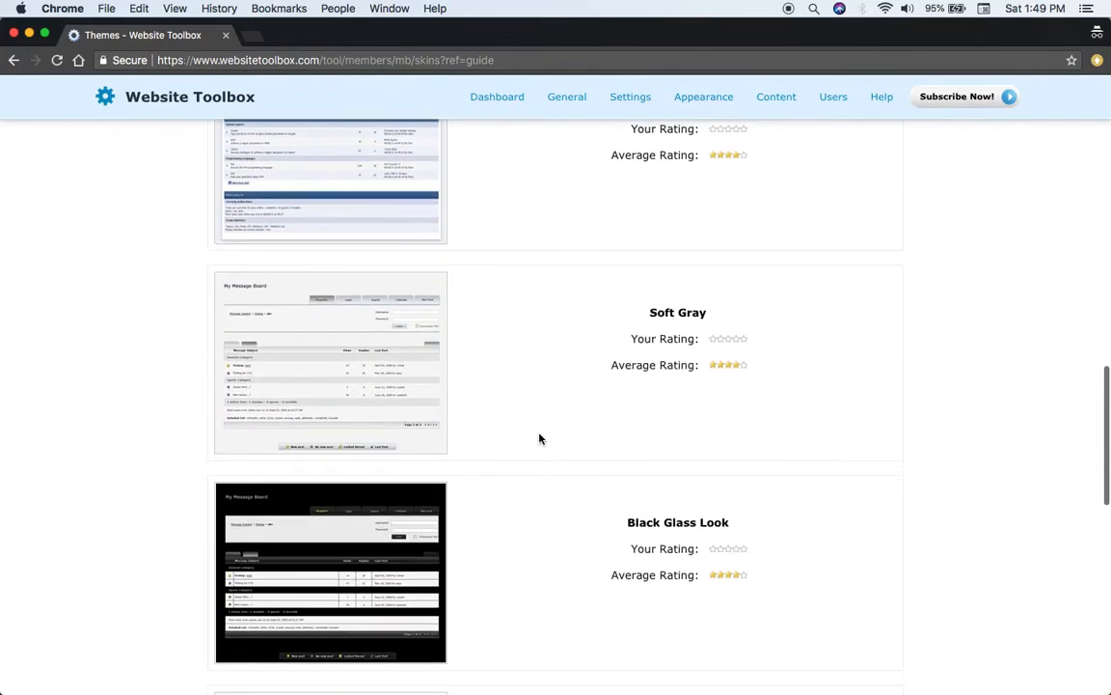
# Activate the Modern Elegance theme for the forum
pyautogui.scroll(4, 540, 439)
pyautogui.scroll(20, 539, 439)
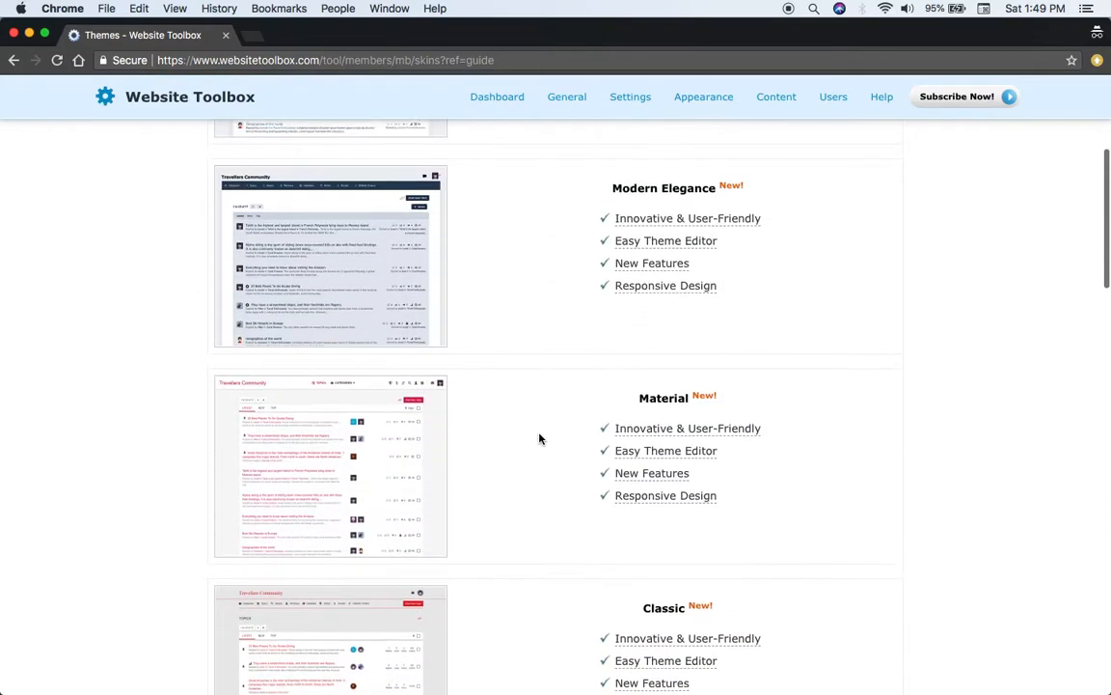
pyautogui.scroll(-4, 691, 451)
pyautogui.click(746, 472)
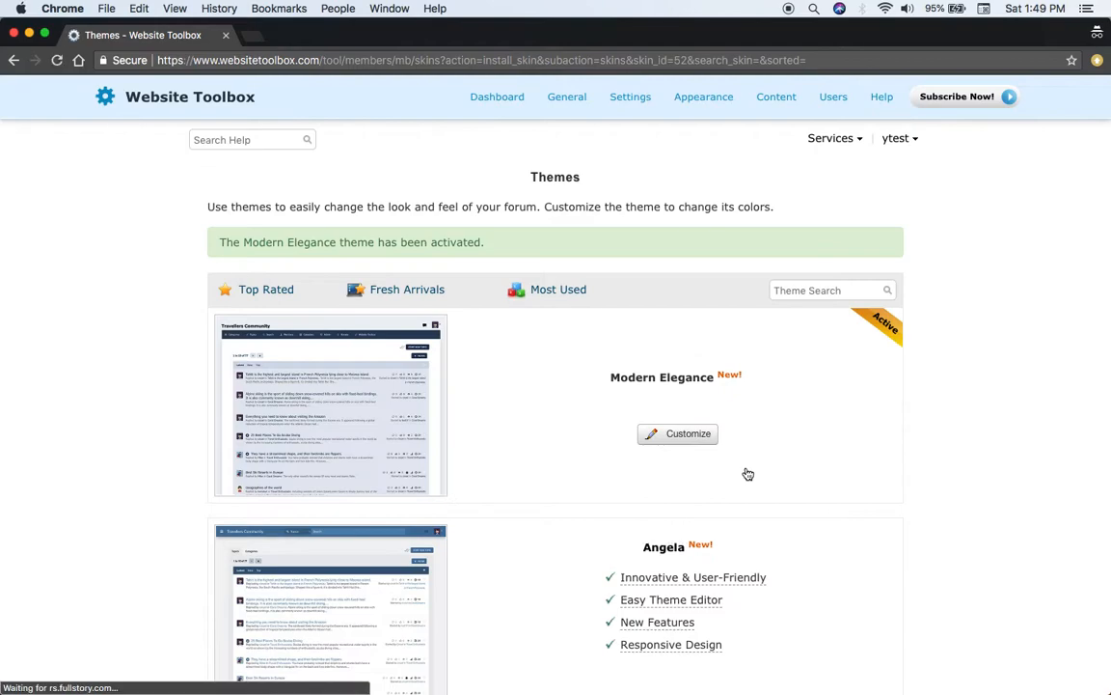
# Open the Modern Elegance theme for customization and review its Identity settings for logo, title and icon
pyautogui.click(684, 442)
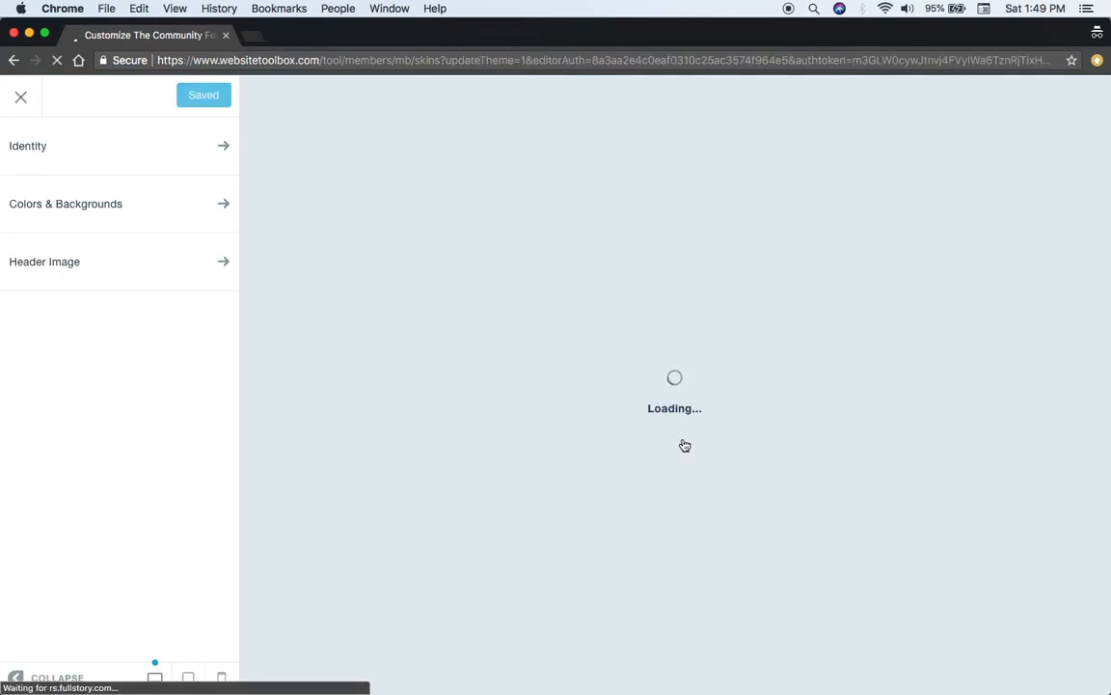
pyautogui.click(161, 165)
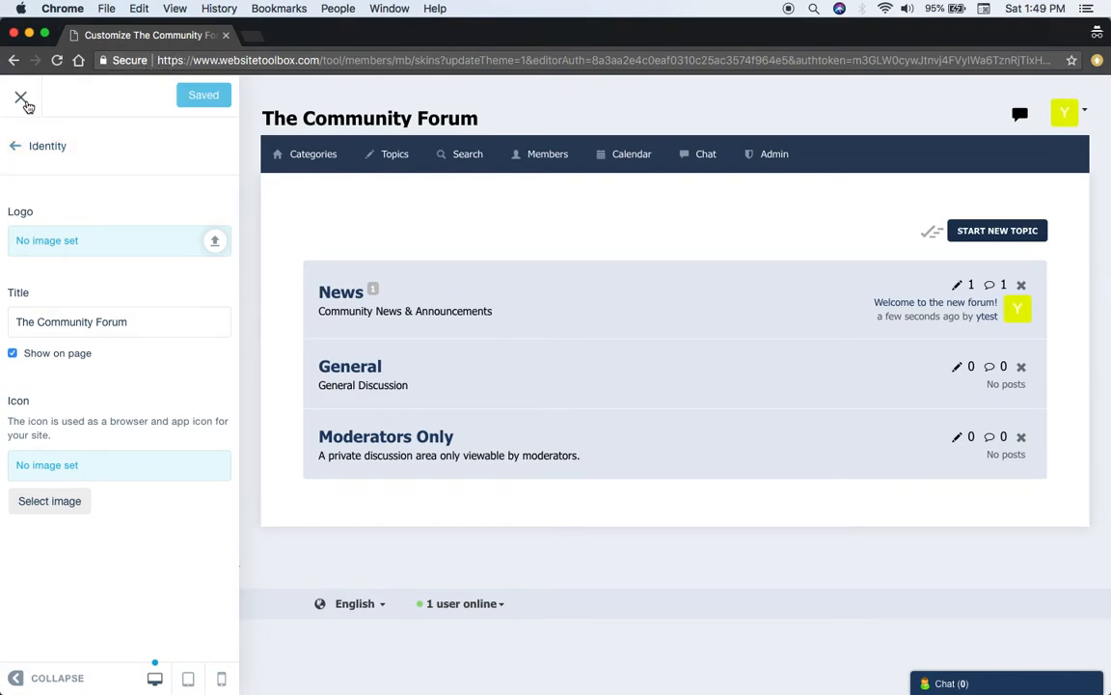
pyautogui.click(17, 146)
# Try out green and blue base colors for the theme, ending with #212066
pyautogui.click(53, 206)
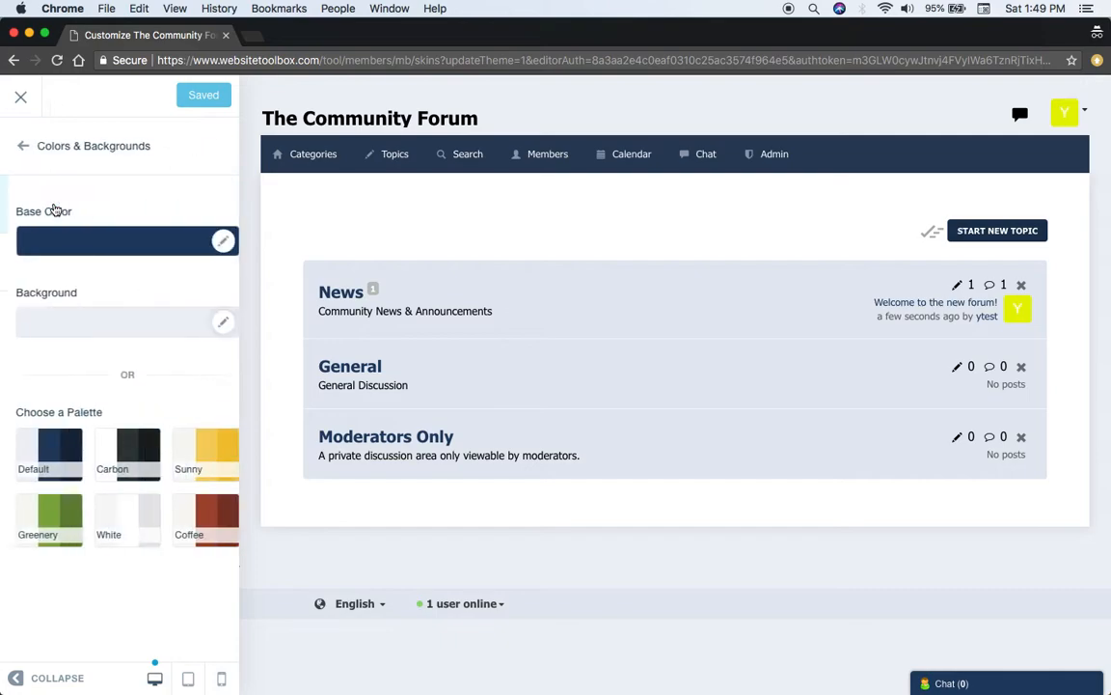
pyautogui.click(89, 243)
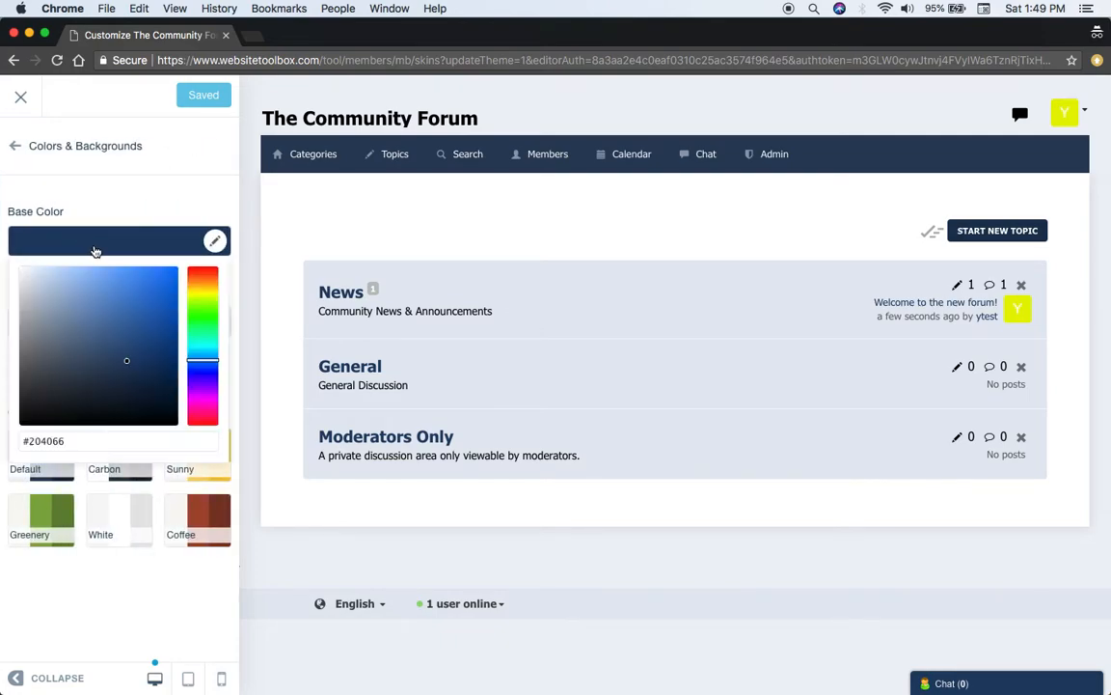
pyautogui.click(203, 334)
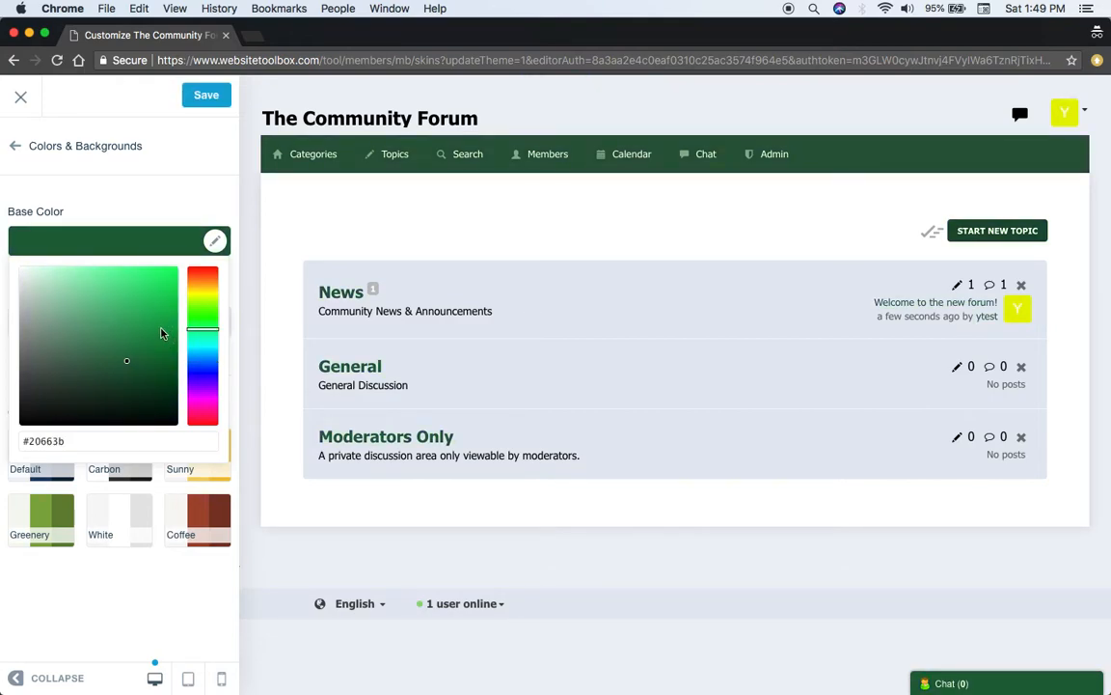
pyautogui.click(206, 313)
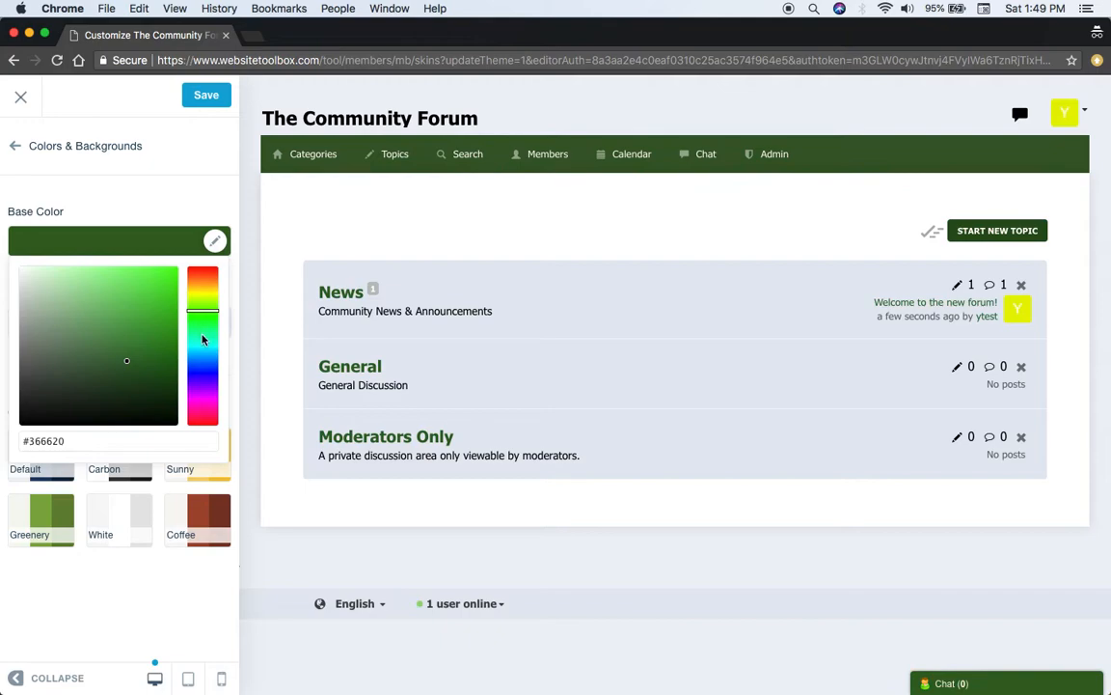
pyautogui.click(203, 376)
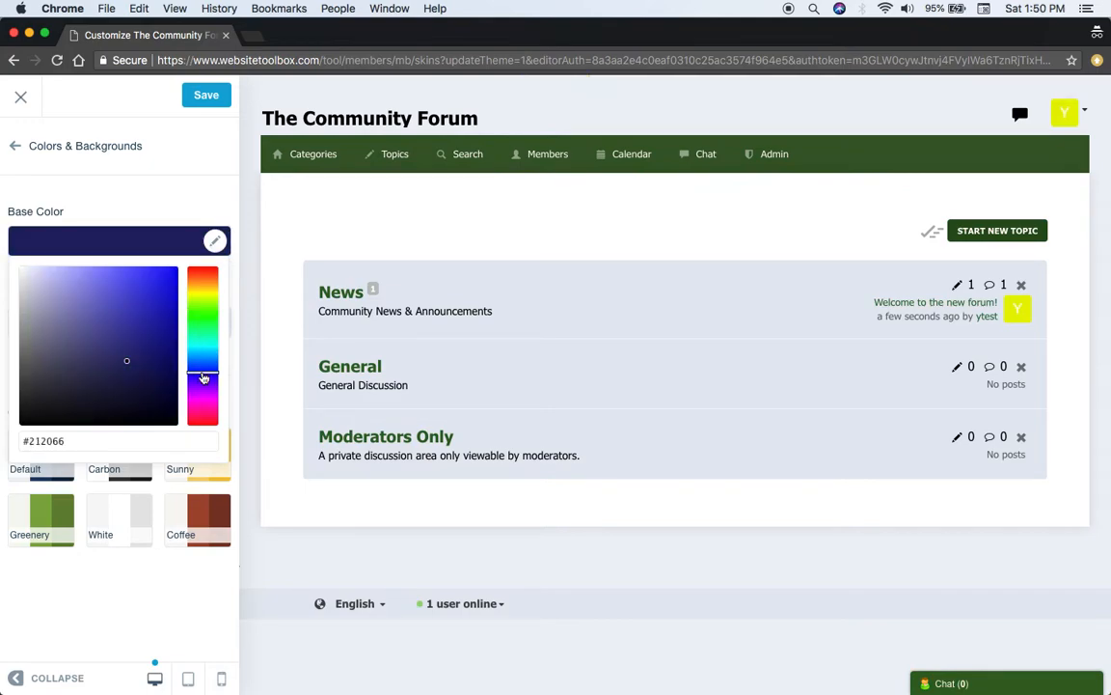
pyautogui.click(183, 199)
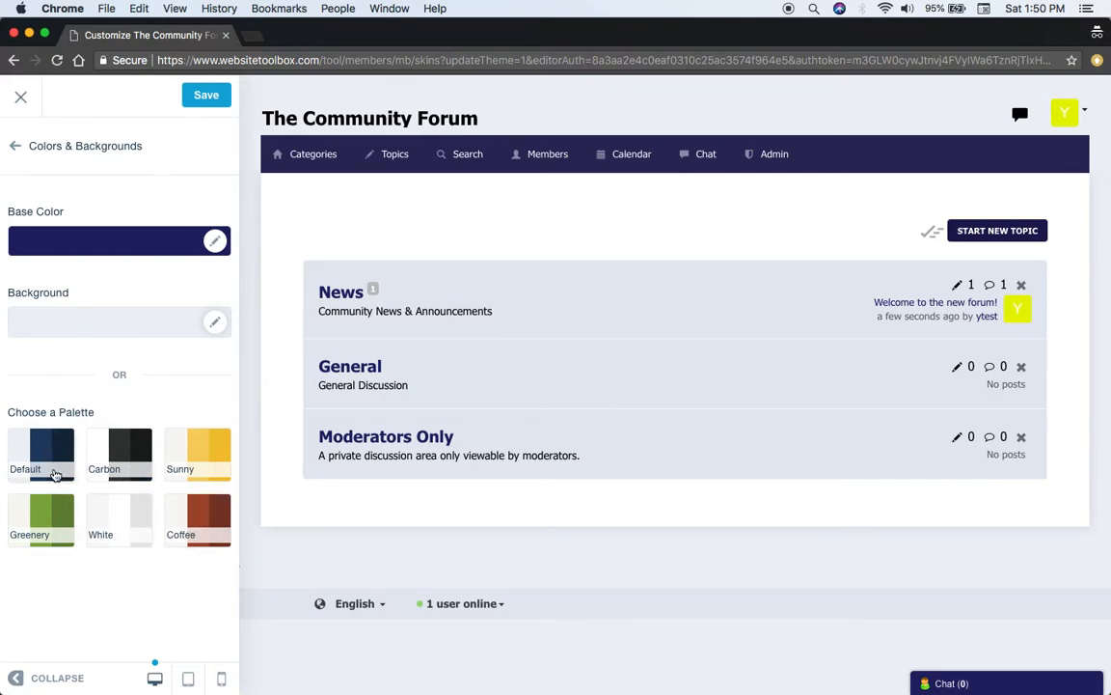
# Review the theme's Header Image settings and leave the theme editor without saving
pyautogui.click(35, 149)
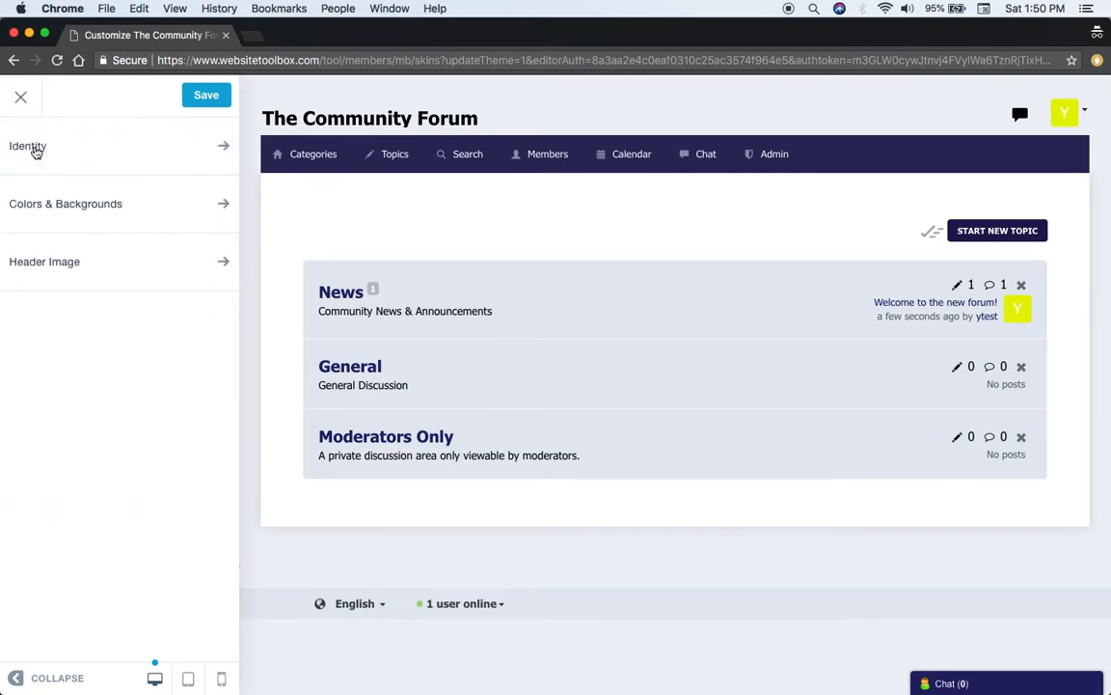
pyautogui.click(55, 260)
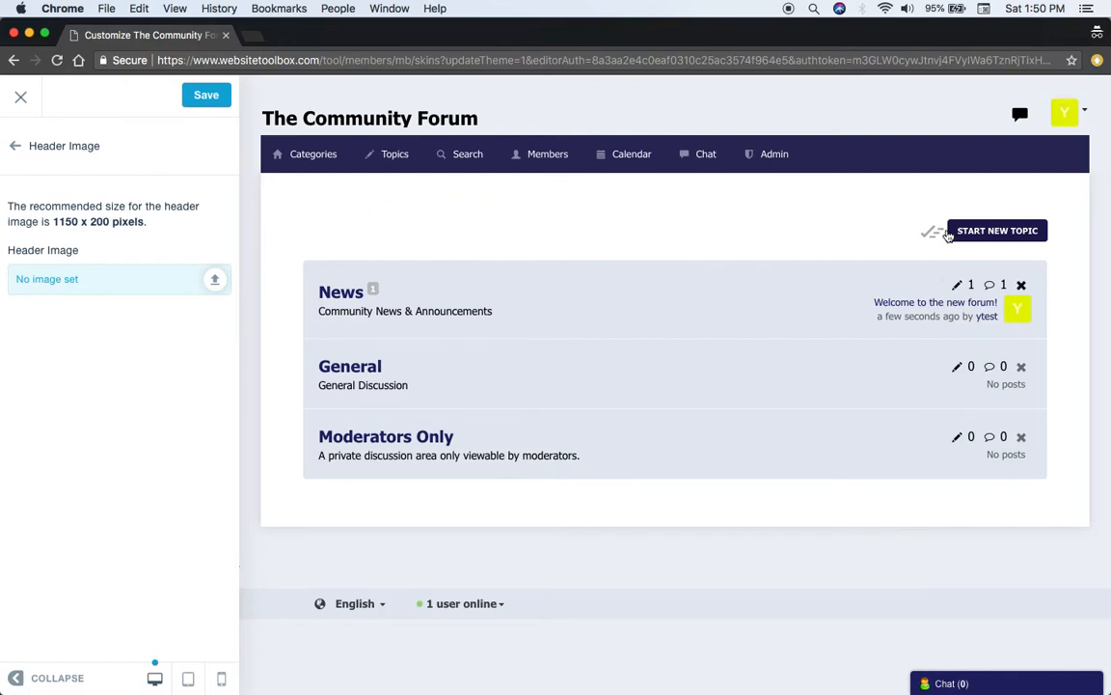
pyautogui.click(23, 99)
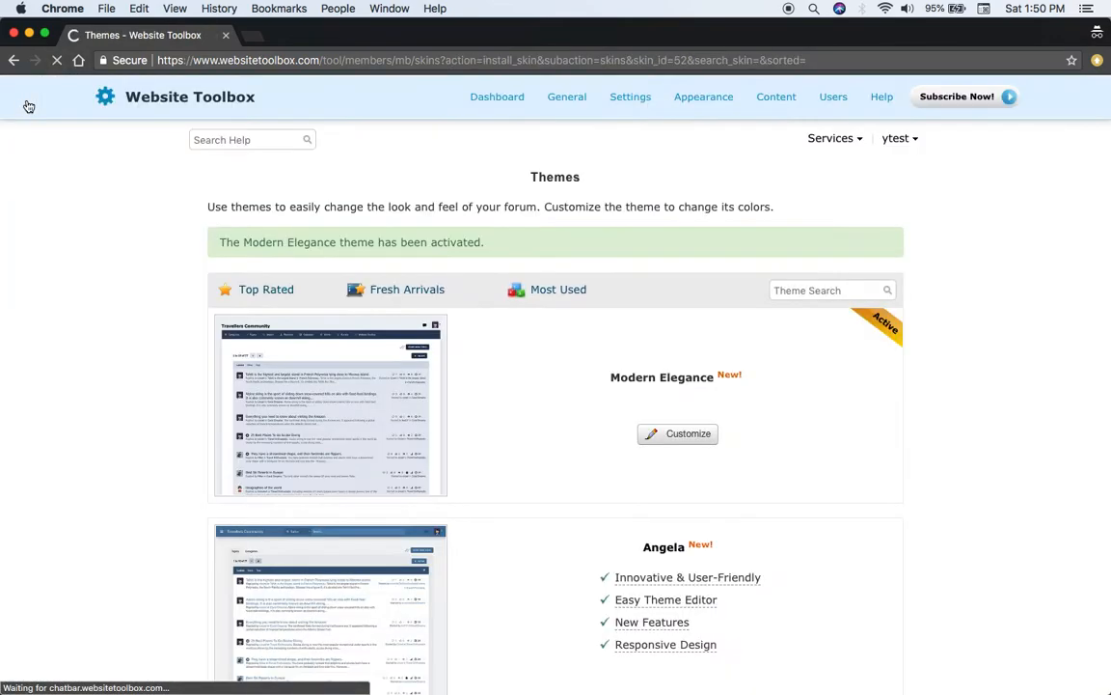
pyautogui.scroll(-1, 357, 301)
pyautogui.scroll(1, 355, 301)
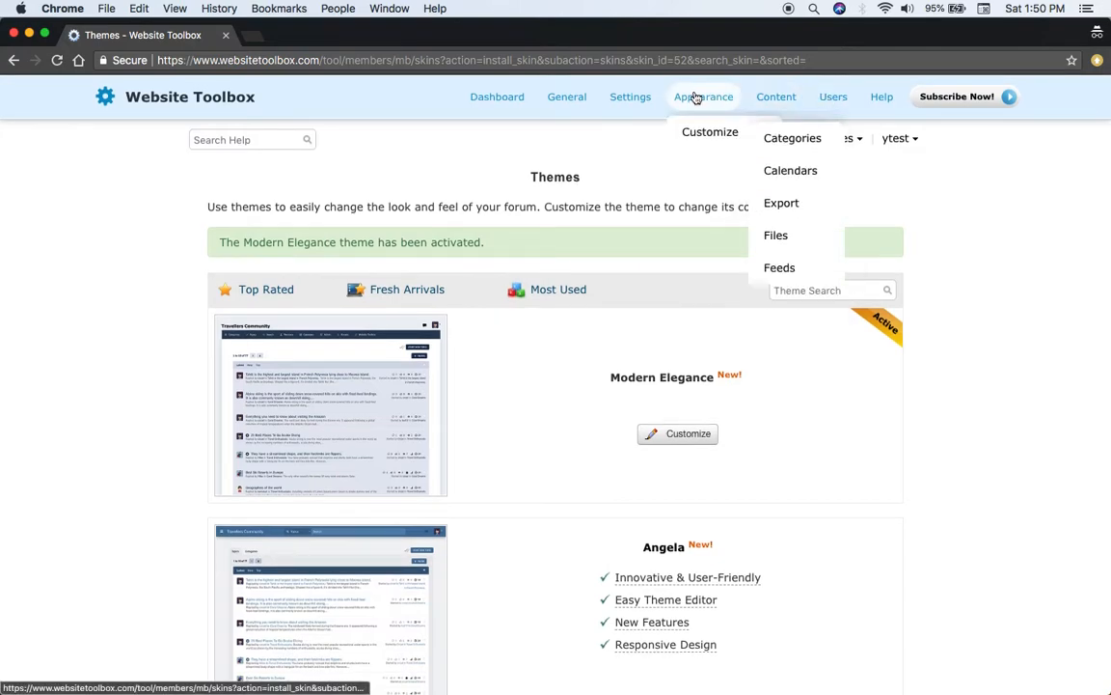
# Open the forum's domain name settings and review the available default domain extensions, keeping .discussion.community
pyautogui.moveTo(705, 98)
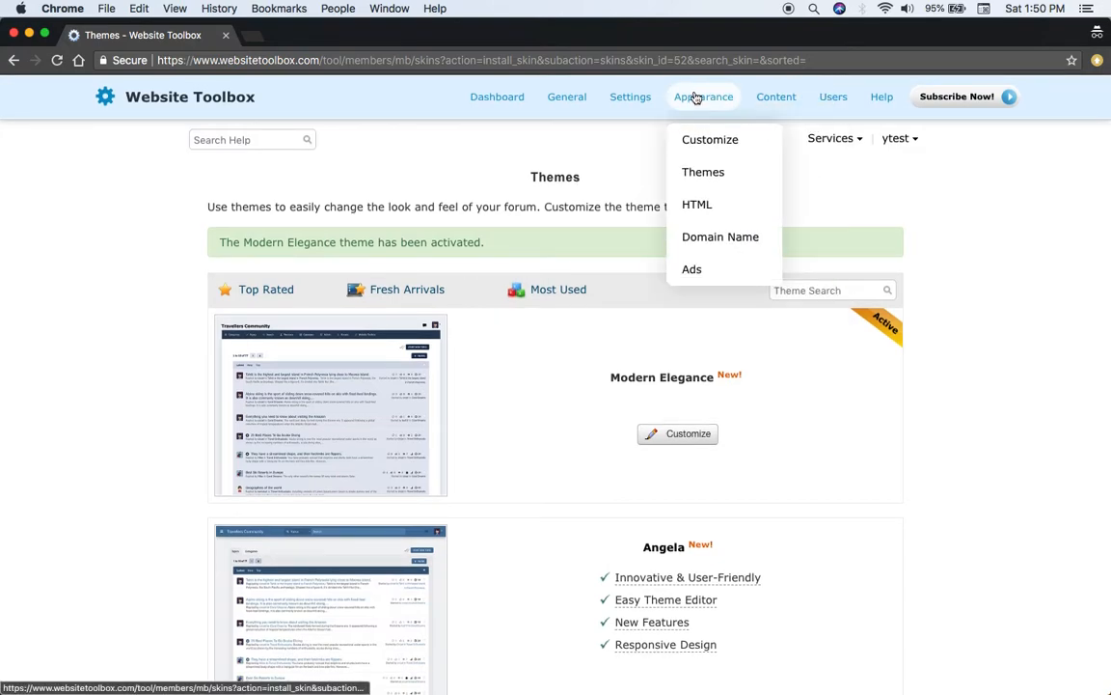
pyautogui.click(733, 248)
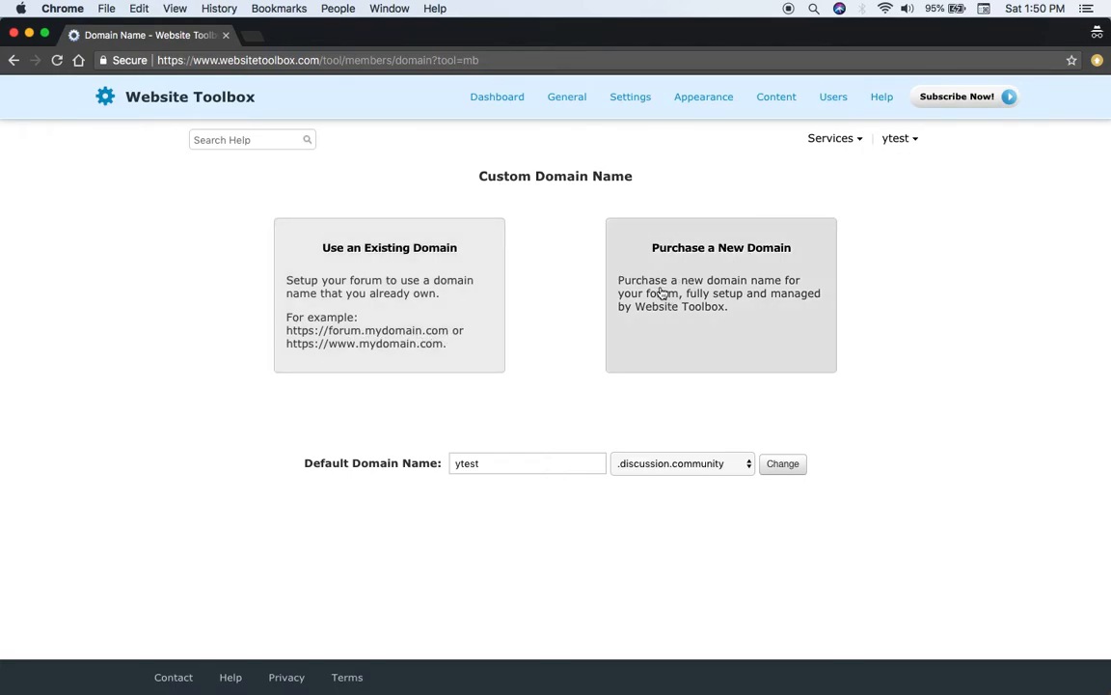
pyautogui.click(673, 464)
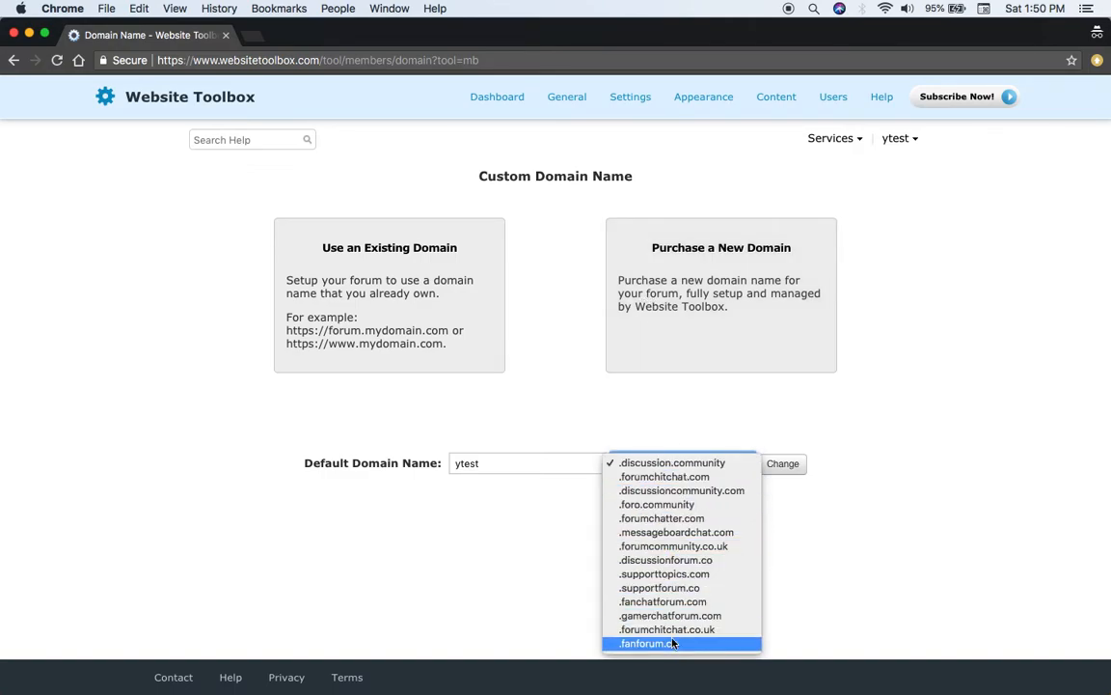
pyautogui.click(694, 422)
# Open the forum's Embed Code page and examine the embed code, link code and plugin options
pyautogui.click(630, 108)
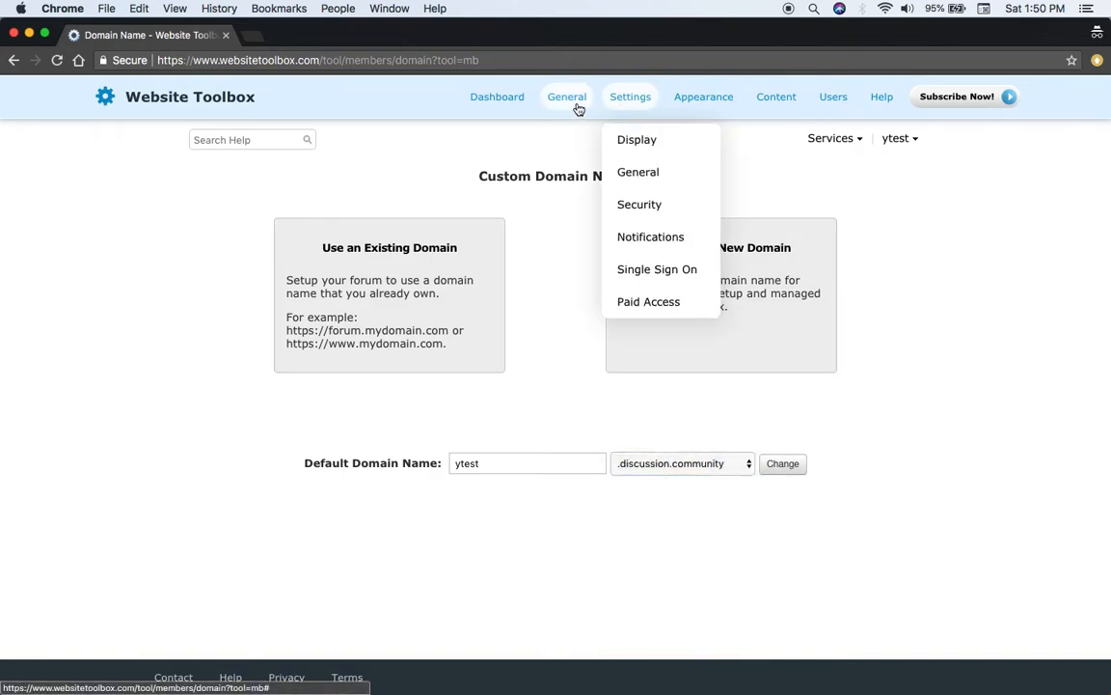
pyautogui.click(578, 109)
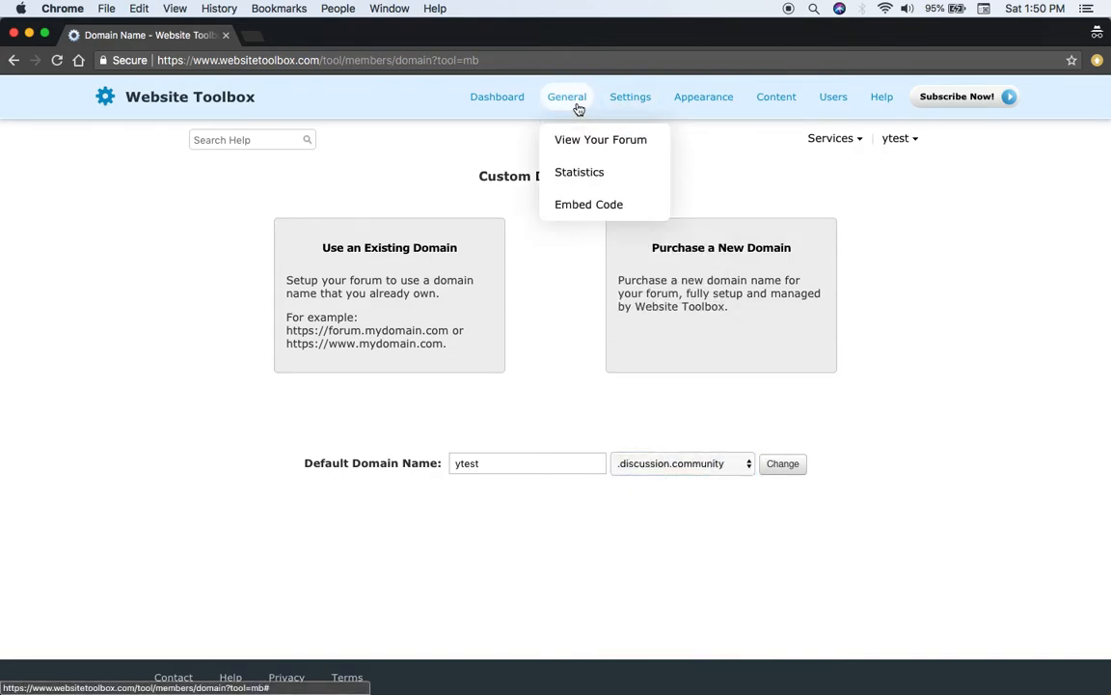
pyautogui.click(587, 214)
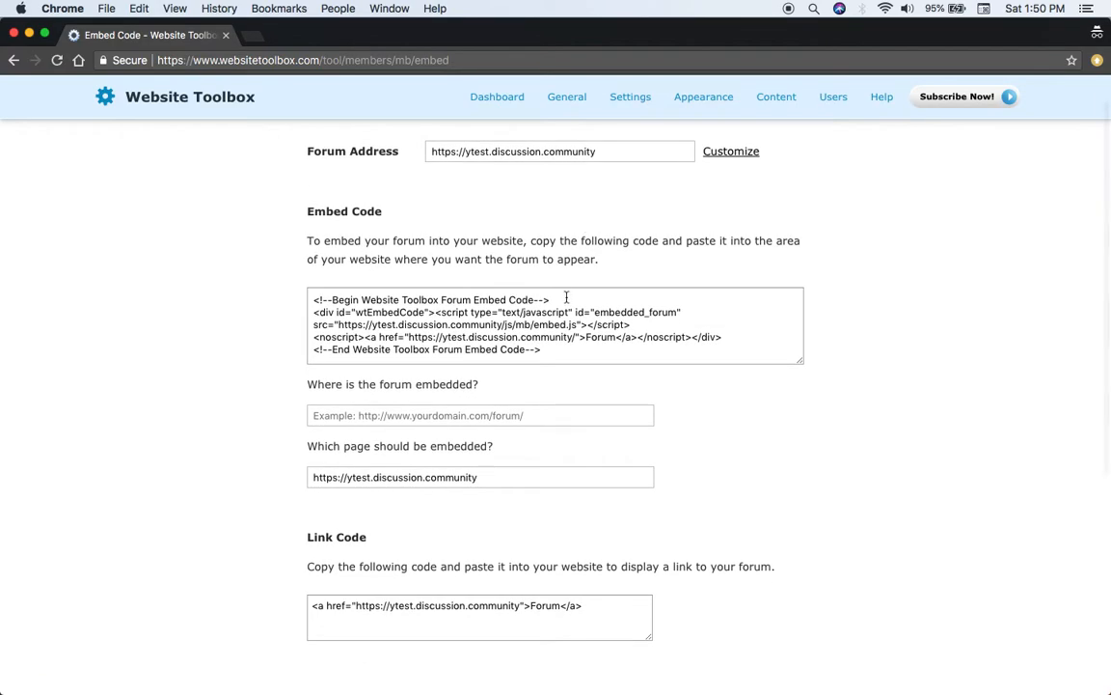
pyautogui.click(529, 377)
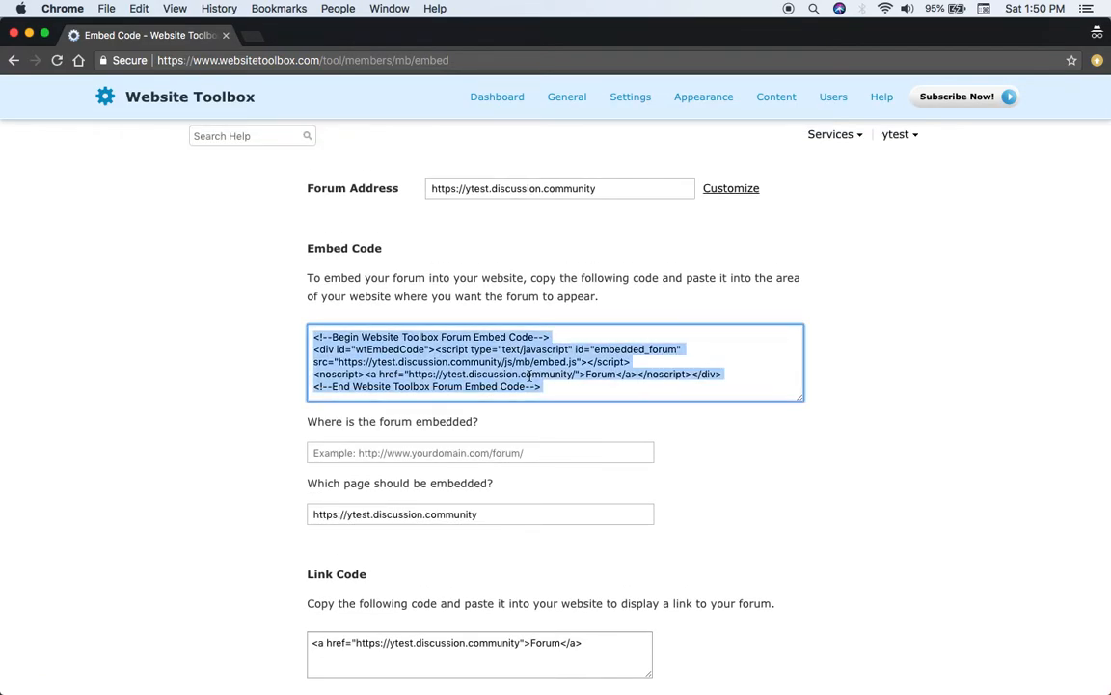
pyautogui.click(735, 504)
pyautogui.scroll(-5, 737, 504)
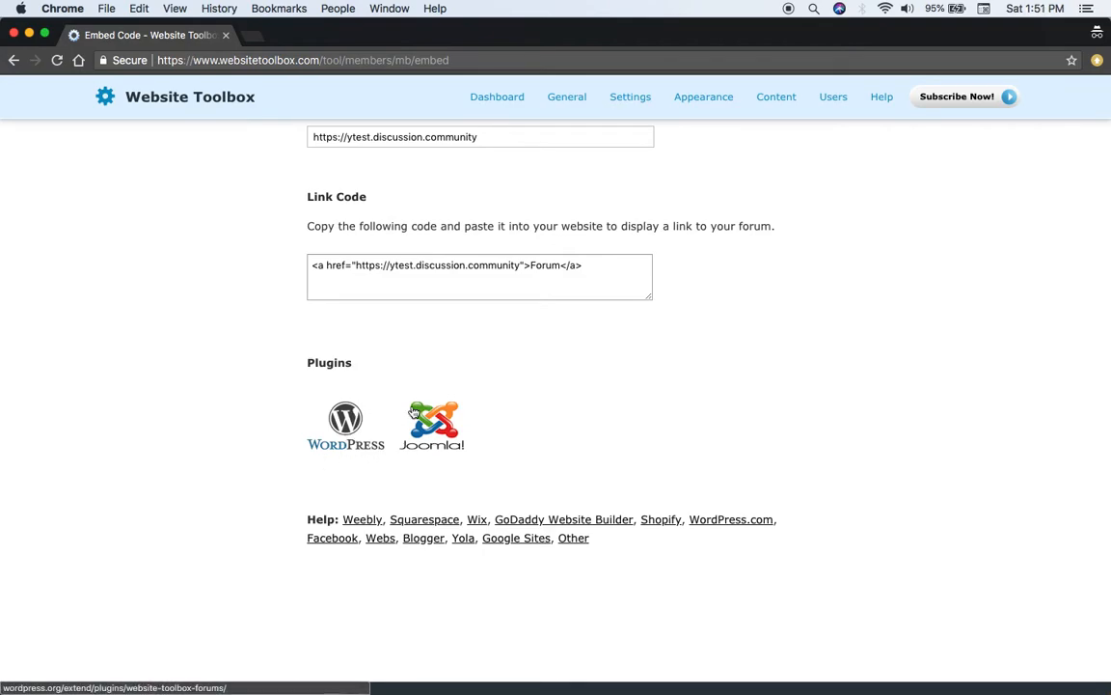
pyautogui.scroll(2, 530, 405)
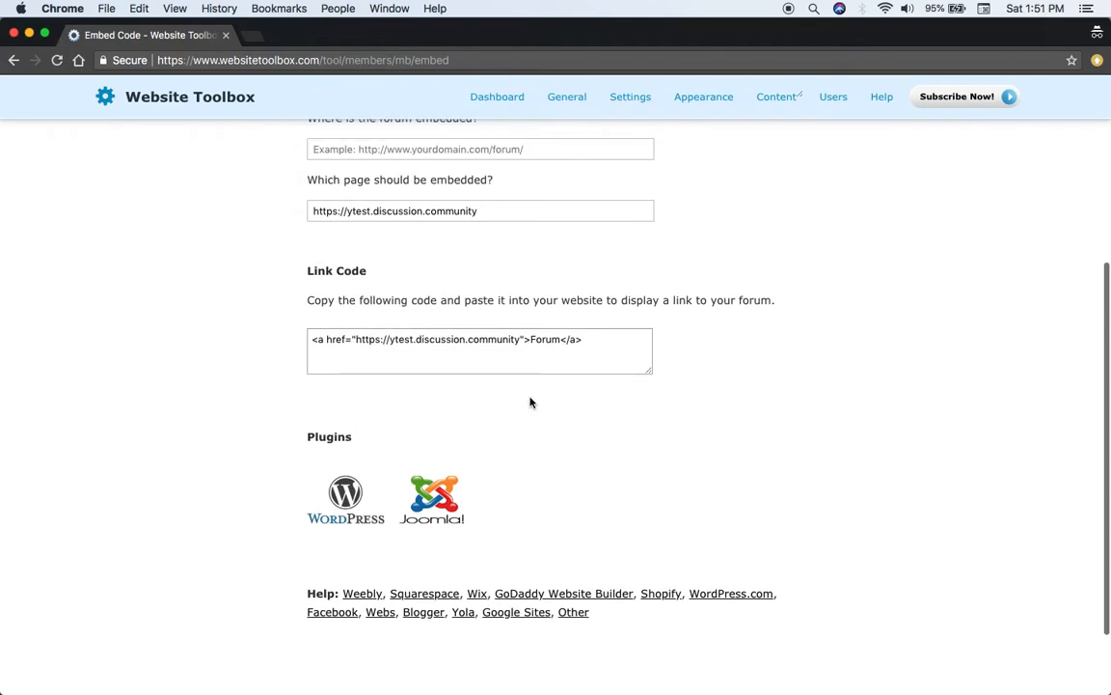
# Review the link code, embed code and plugin sections of the Embed Code page and look over the available settings categories
pyautogui.click(514, 350)
pyautogui.click(565, 397)
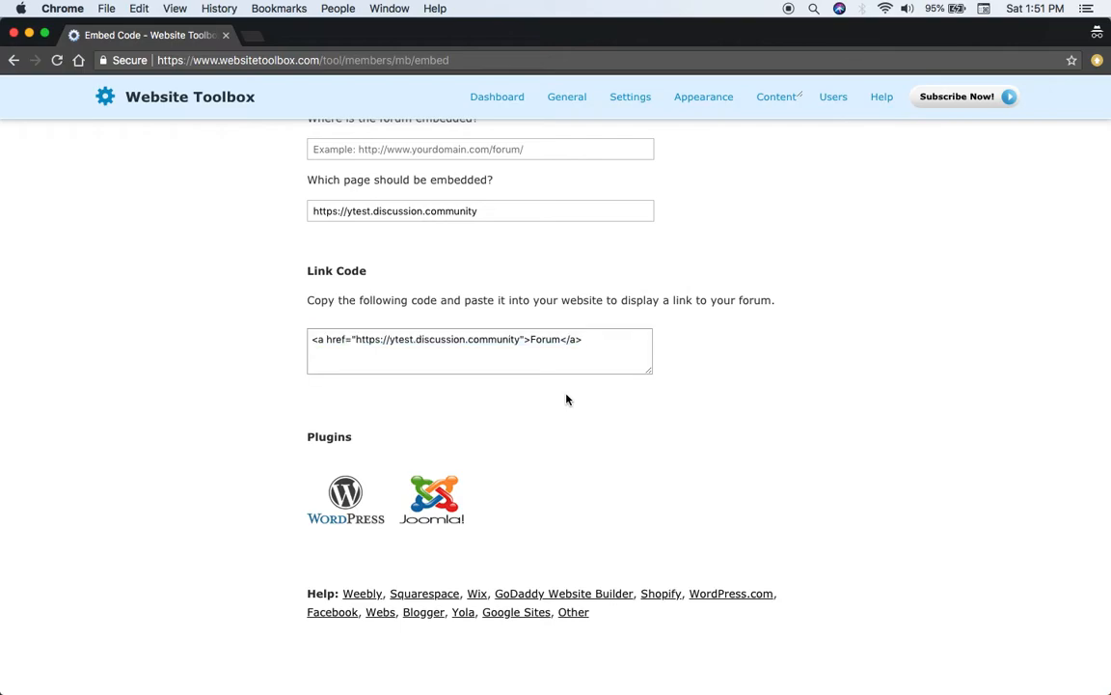
pyautogui.scroll(3, 566, 399)
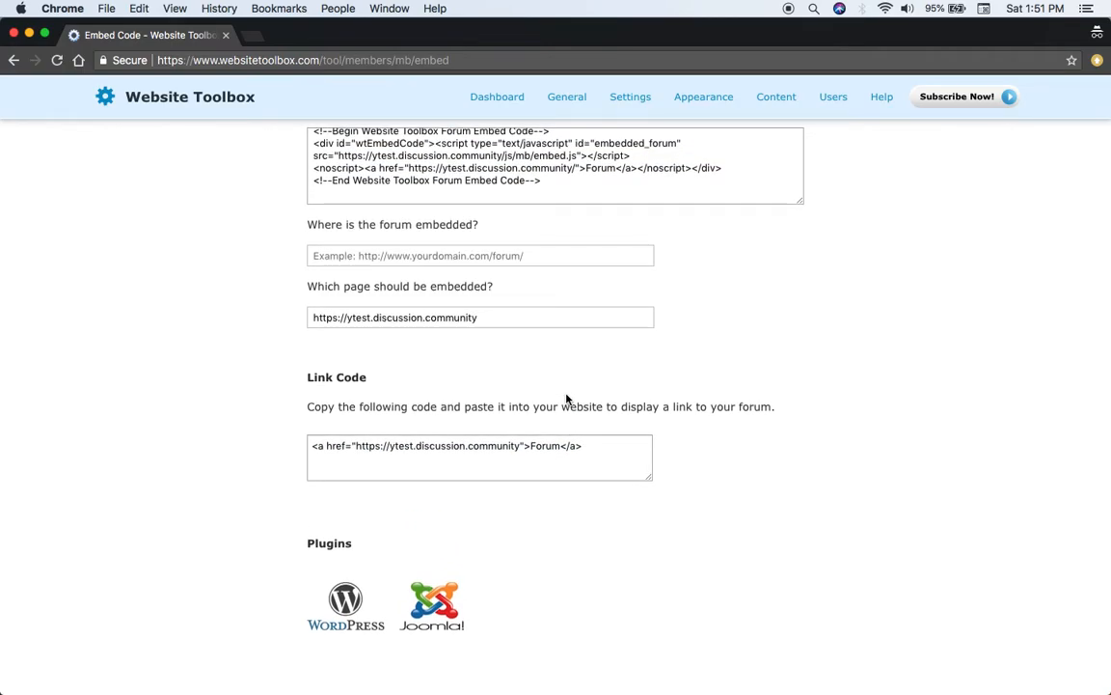
pyautogui.scroll(5, 566, 396)
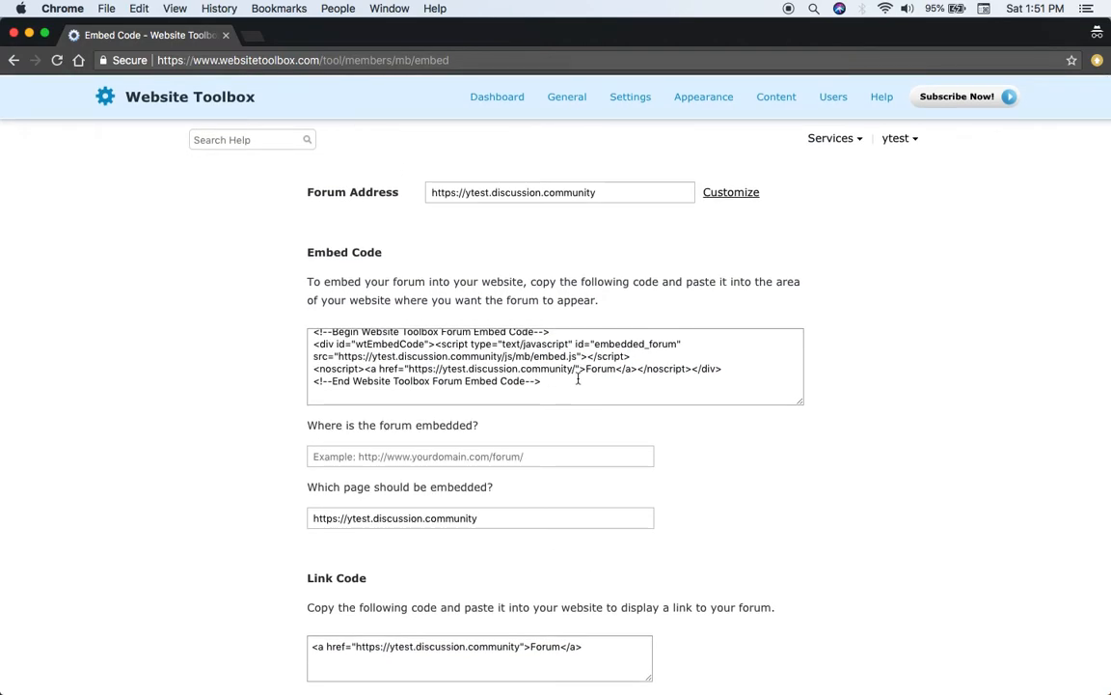
pyautogui.scroll(1, 577, 379)
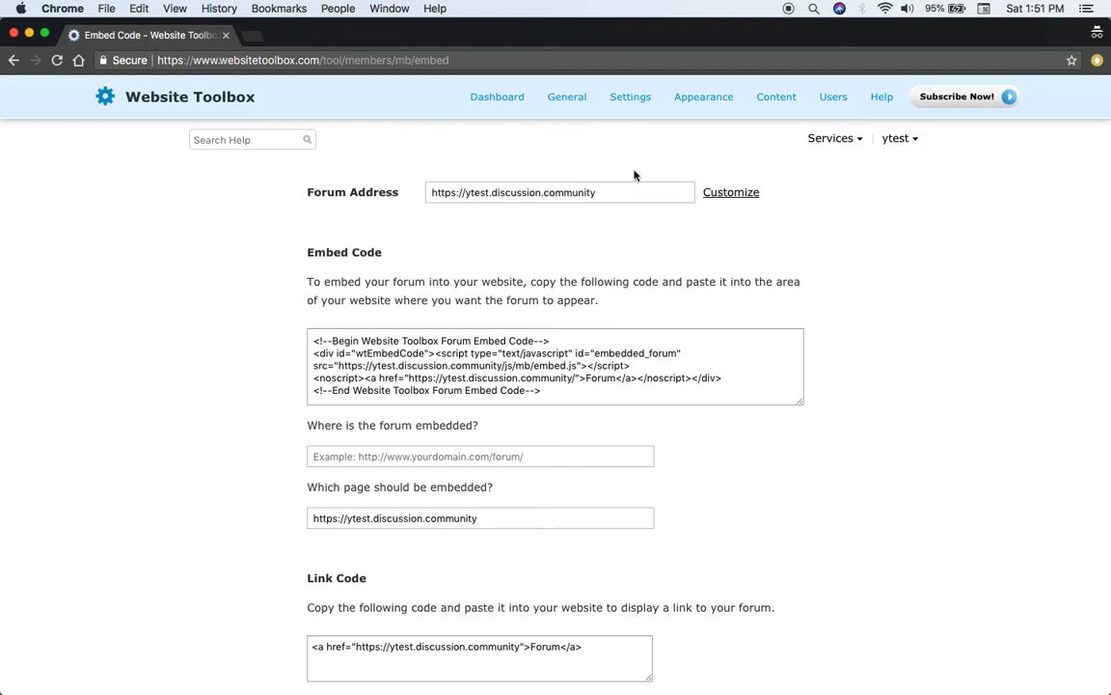
pyautogui.click(629, 98)
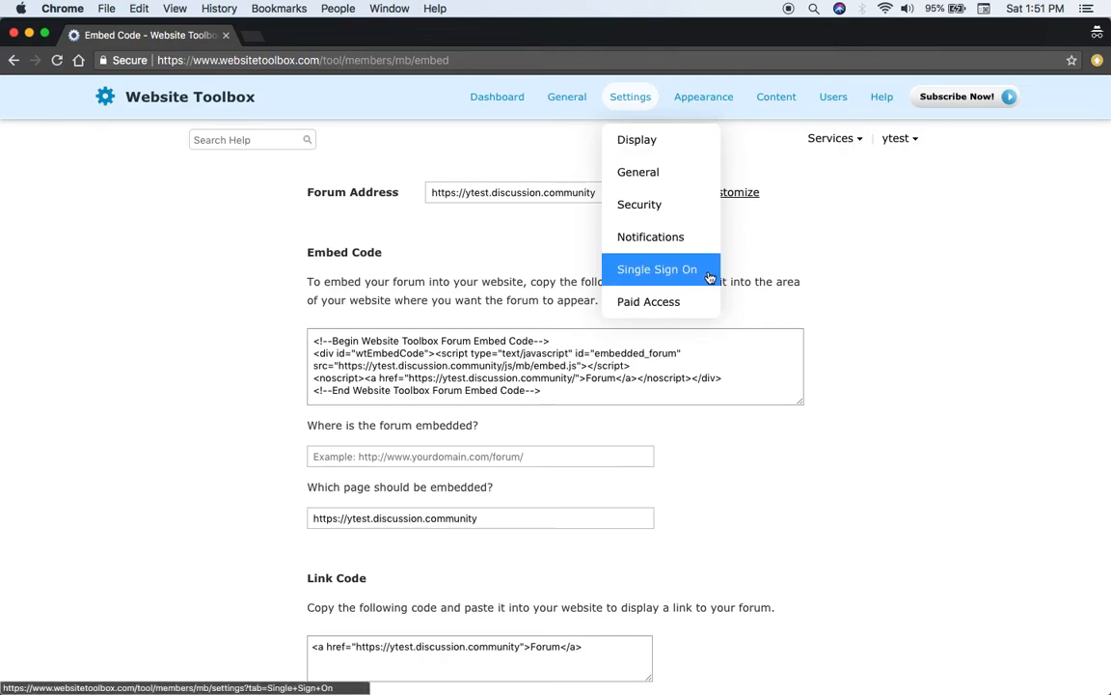
pyautogui.scroll(-5, 748, 275)
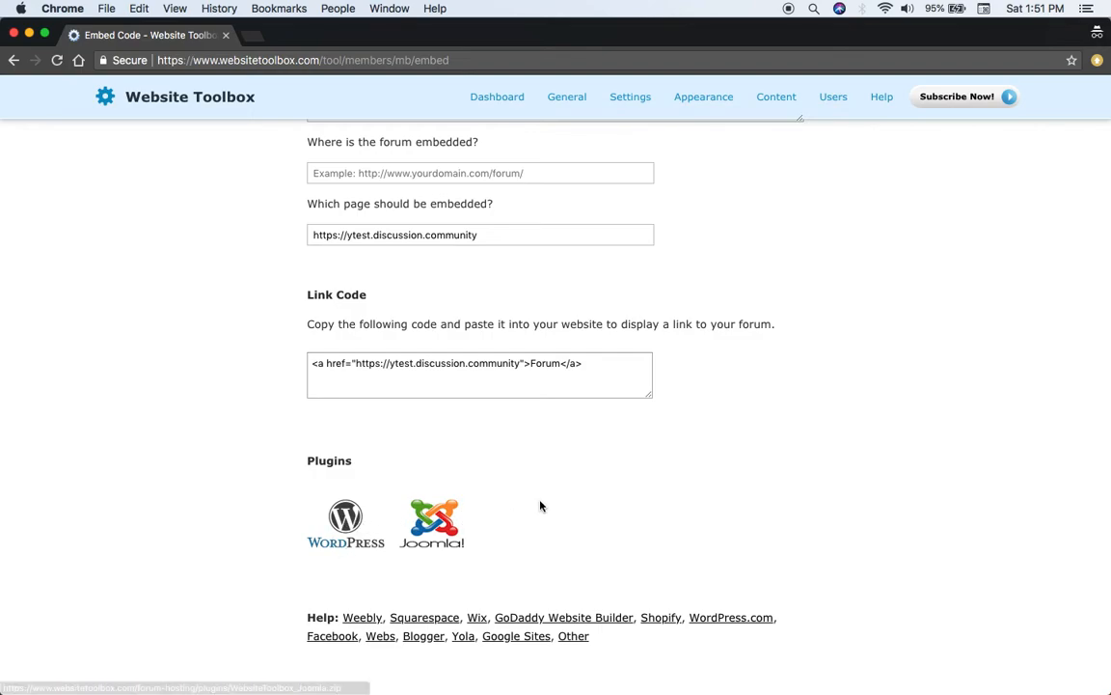
pyautogui.scroll(5, 540, 506)
# Open the forum's Paid Access settings and review the PayPal, donation, cost and permission options
pyautogui.moveTo(633, 106)
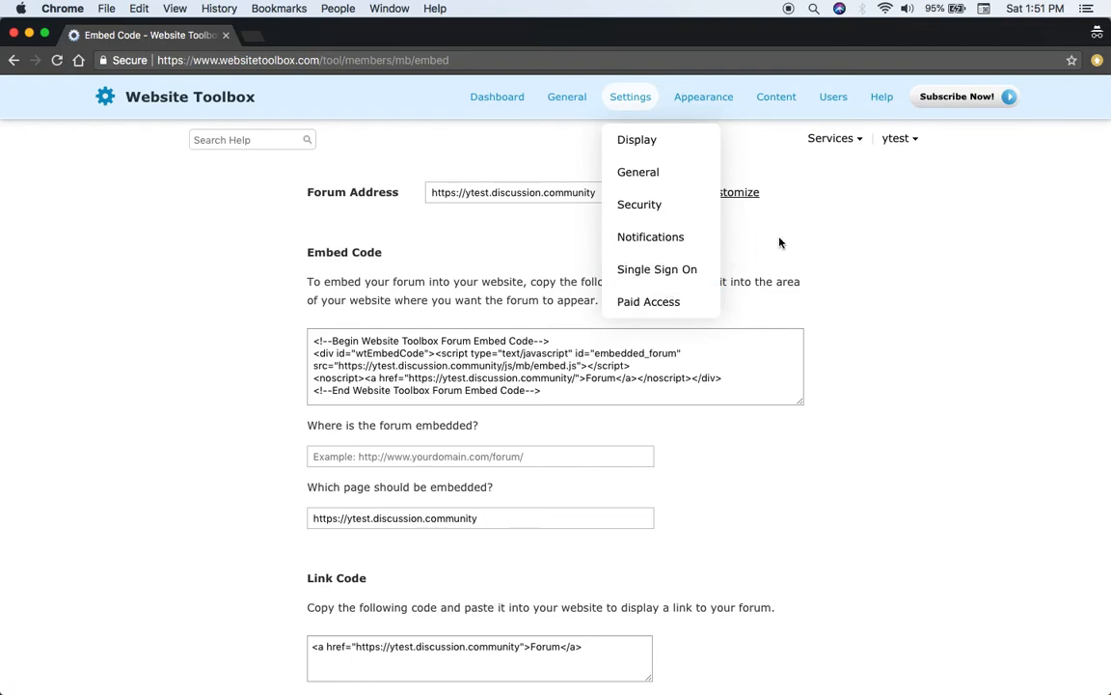
pyautogui.click(665, 319)
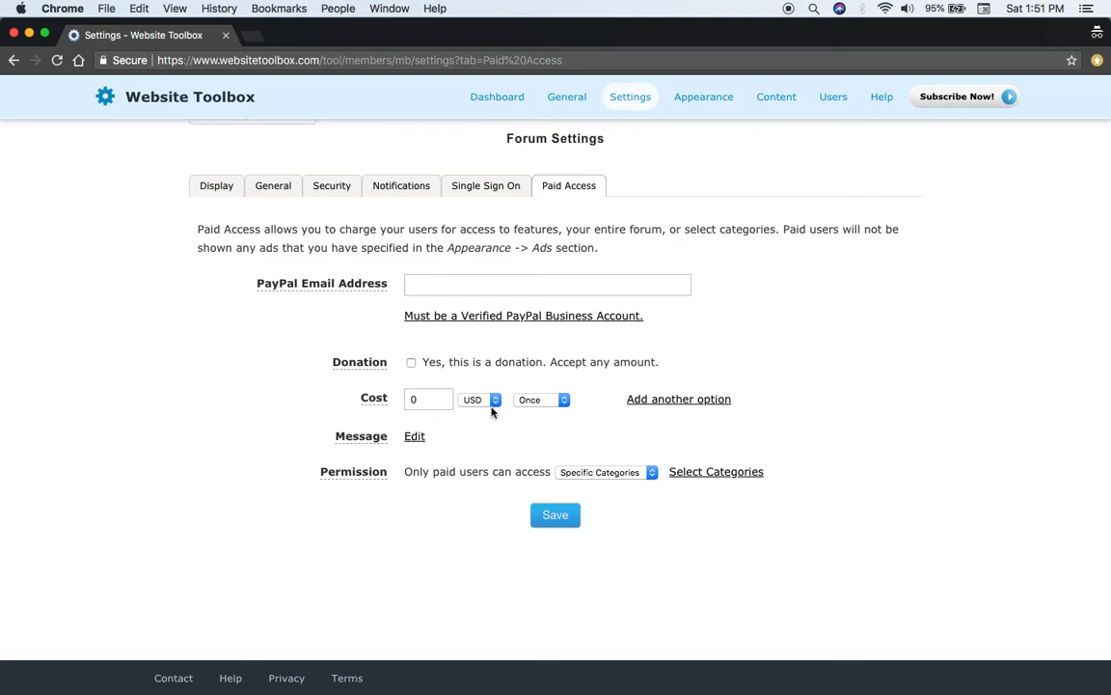
pyautogui.moveTo(359, 367)
pyautogui.moveTo(353, 471)
pyautogui.scroll(1, 542, 450)
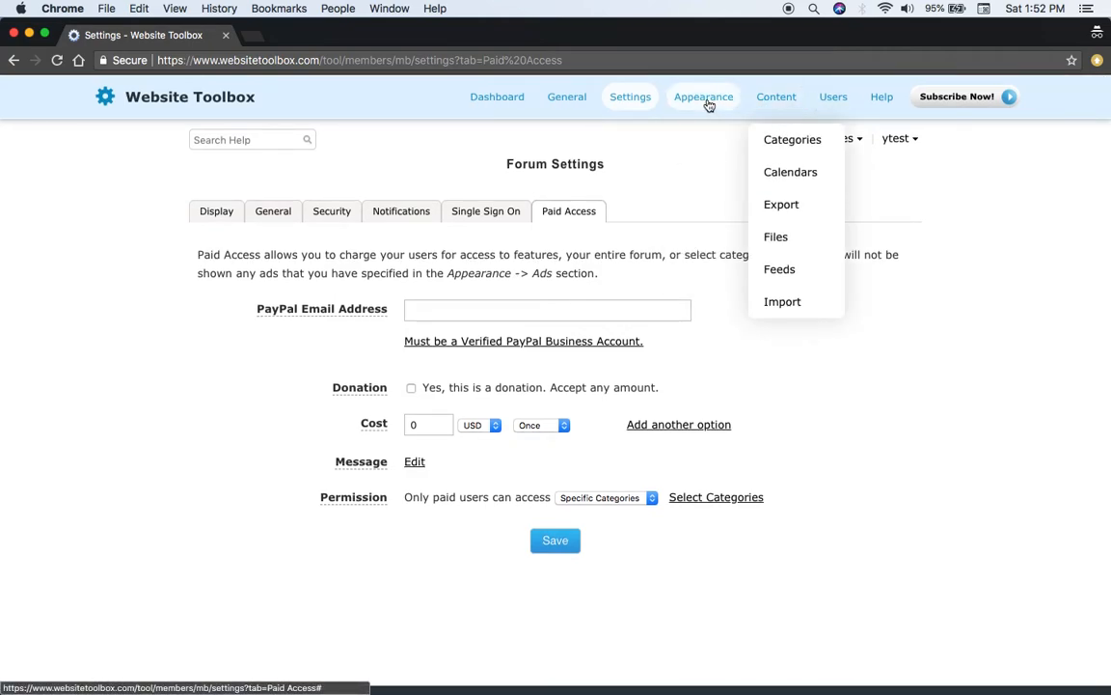
# Open the Forum Ads page and examine the header, footer and other ad code boxes
pyautogui.moveTo(709, 104)
pyautogui.click(702, 273)
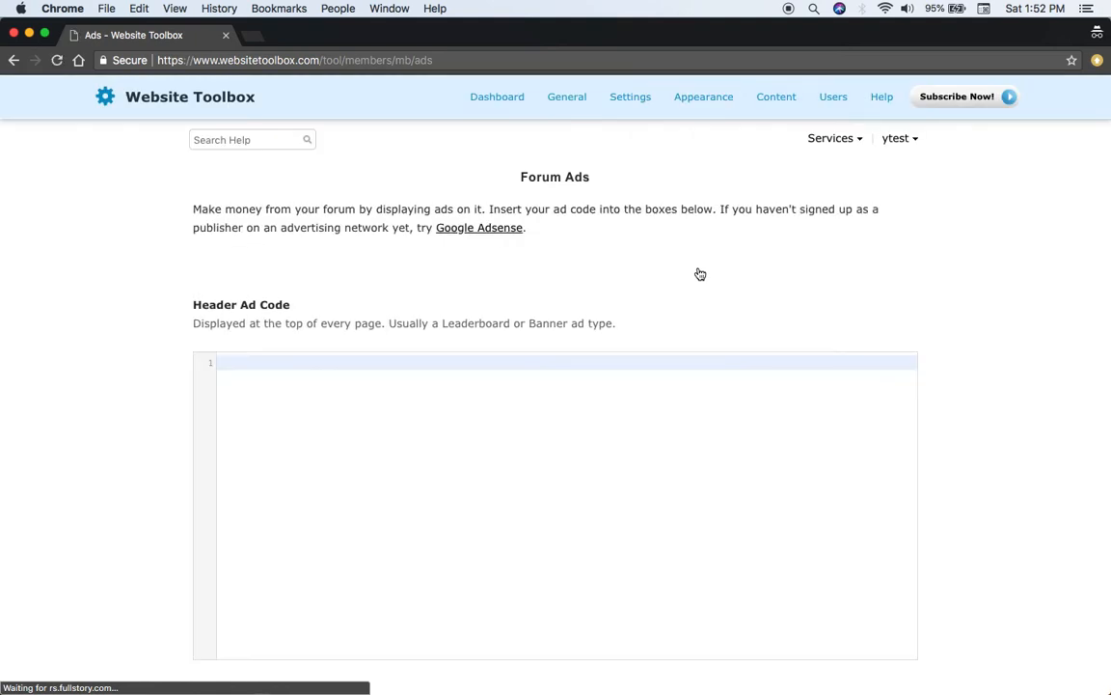
pyautogui.scroll(-3, 407, 481)
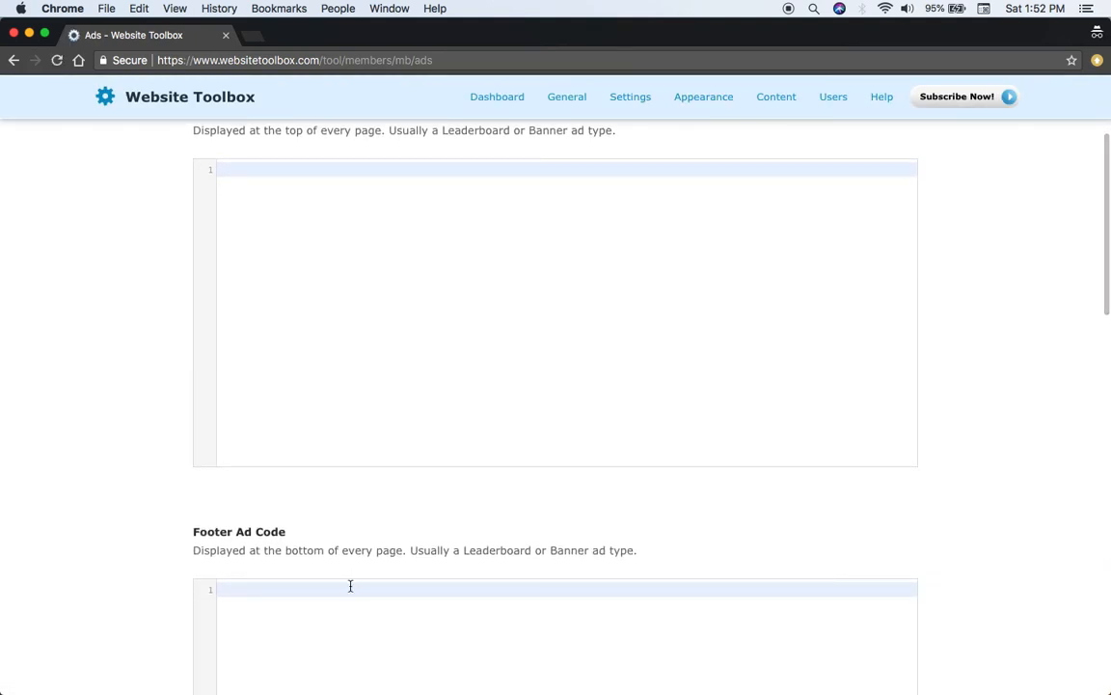
pyautogui.scroll(-3, 350, 585)
pyautogui.scroll(-6, 397, 469)
pyautogui.scroll(-4, 400, 462)
pyautogui.scroll(20, 426, 417)
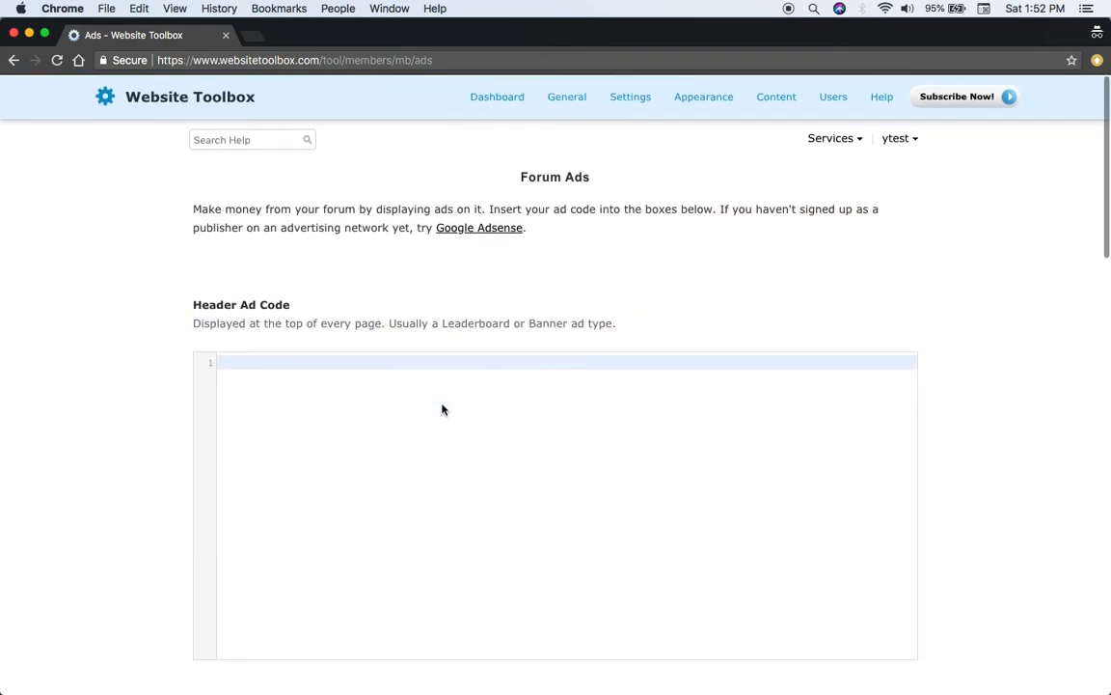
# View the live forum and check its chat window, collapsing it again
pyautogui.moveTo(561, 106)
pyautogui.click(572, 142)
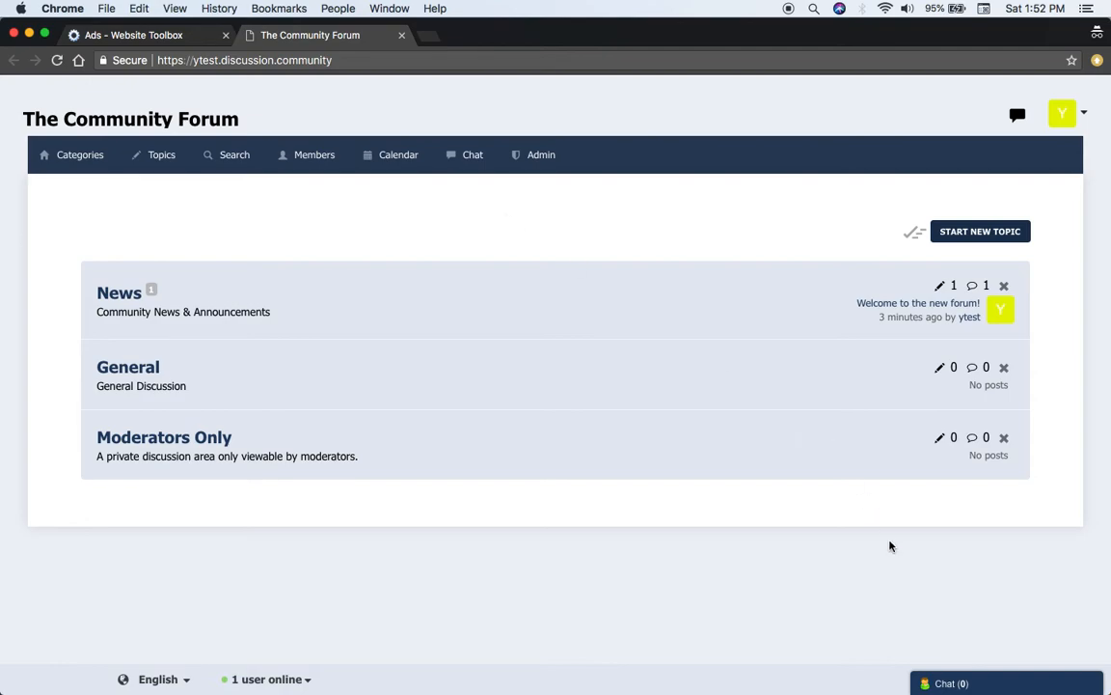
pyautogui.click(958, 684)
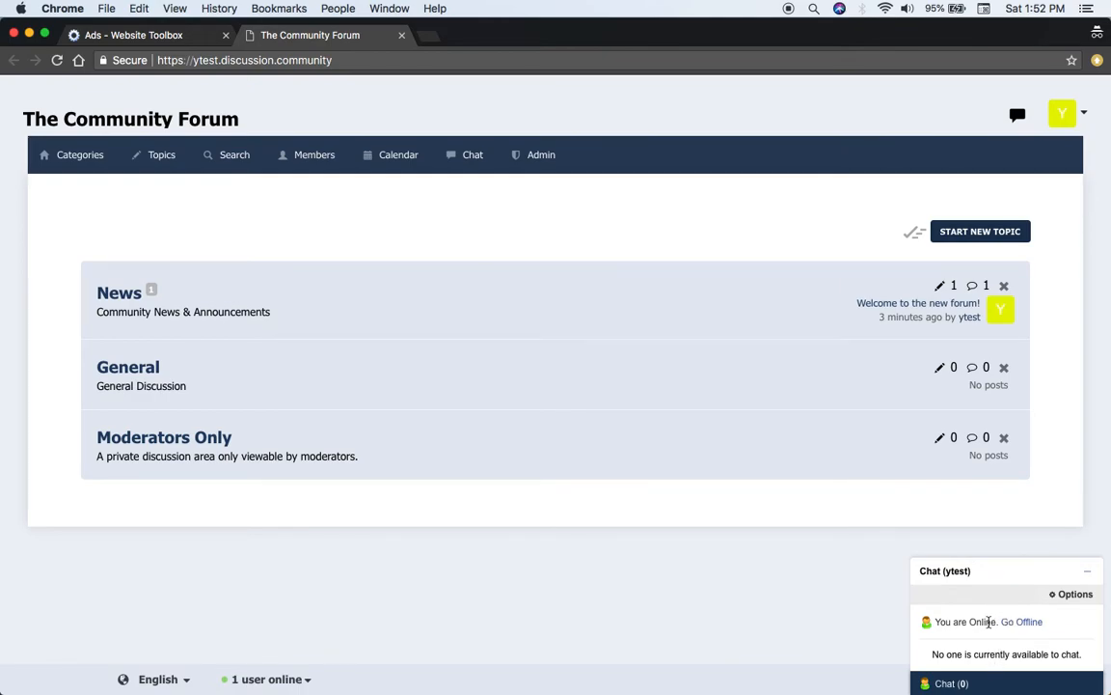
pyautogui.click(704, 616)
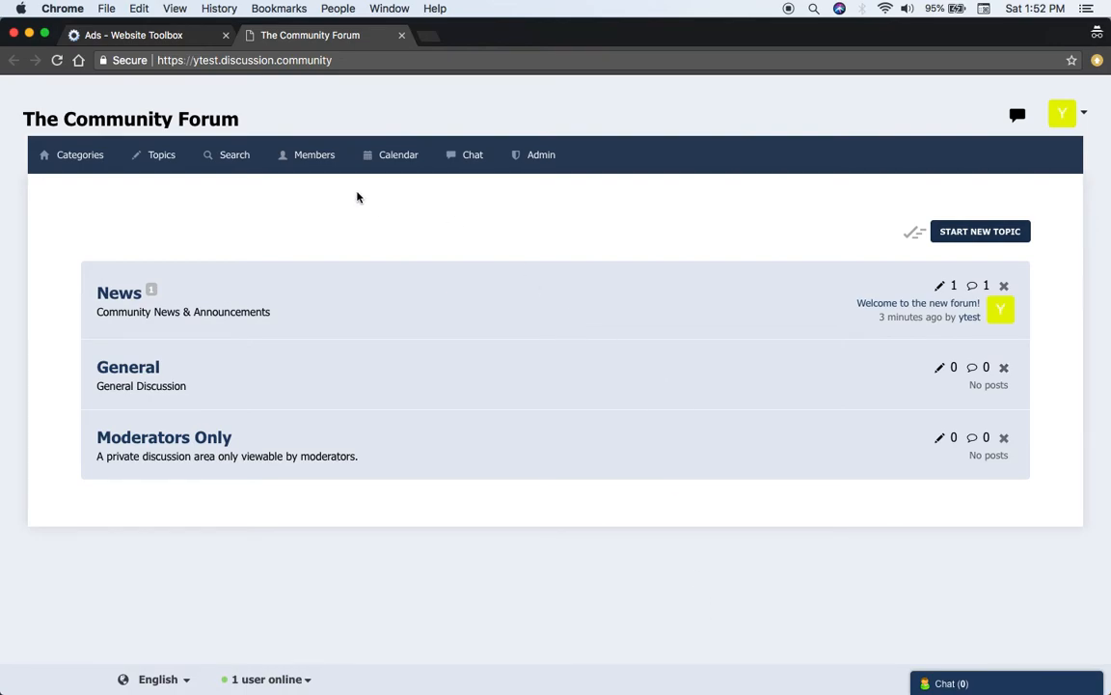
# Read the "Welcome to the new forum!" post from the topics list and close the live forum
pyautogui.click(169, 149)
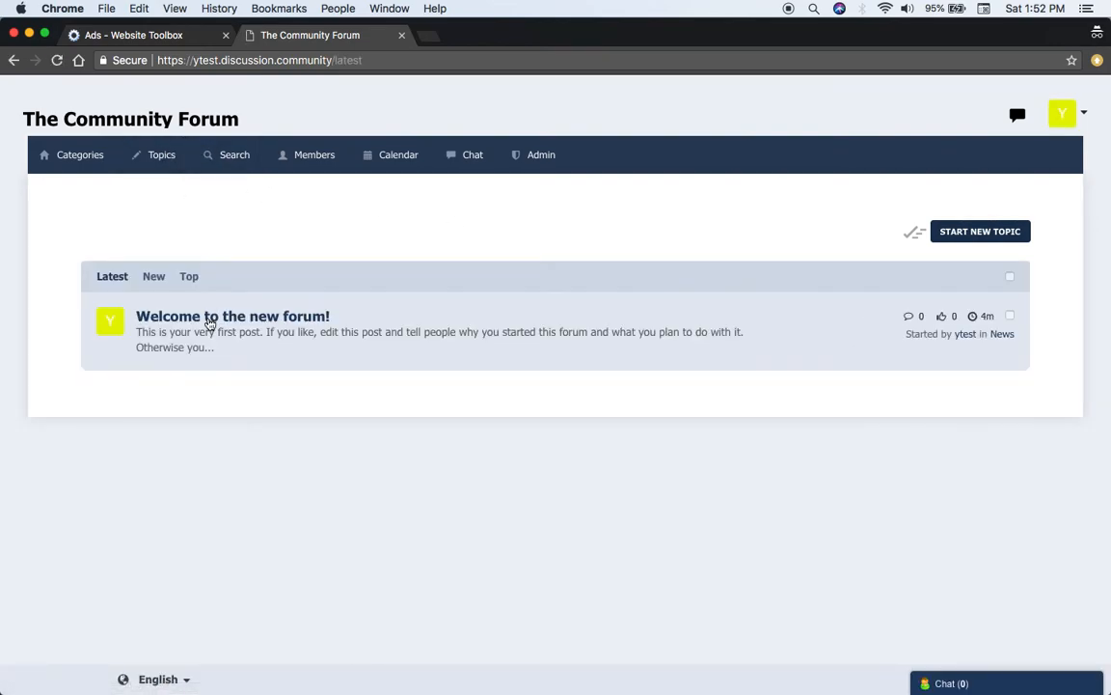
pyautogui.click(257, 319)
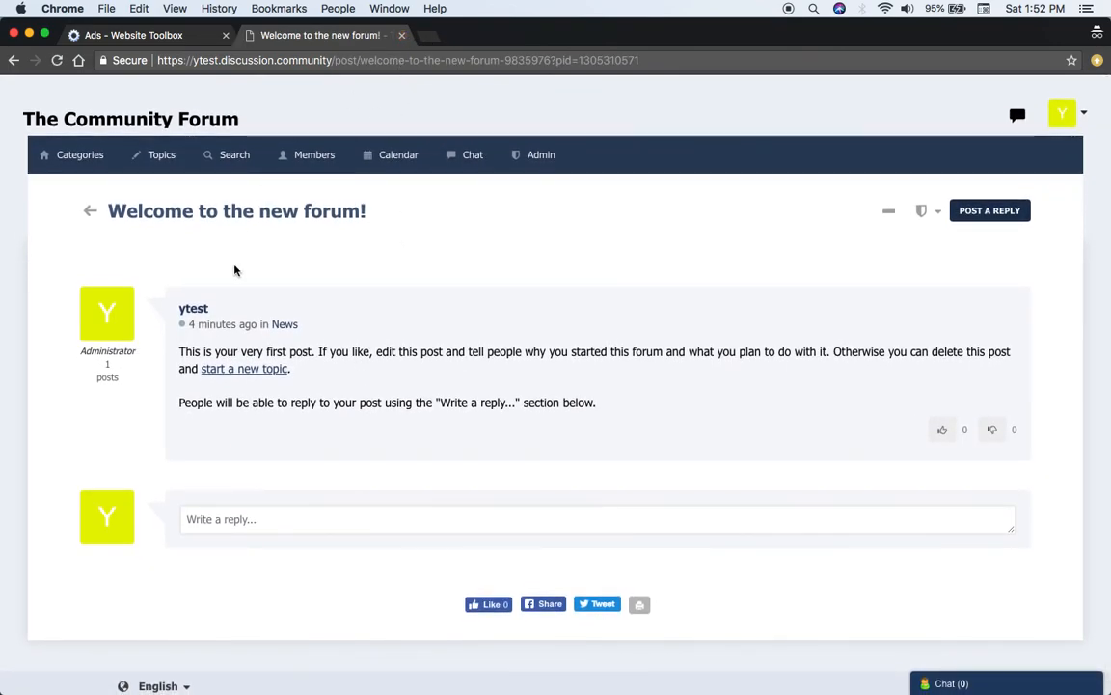
pyautogui.click(402, 36)
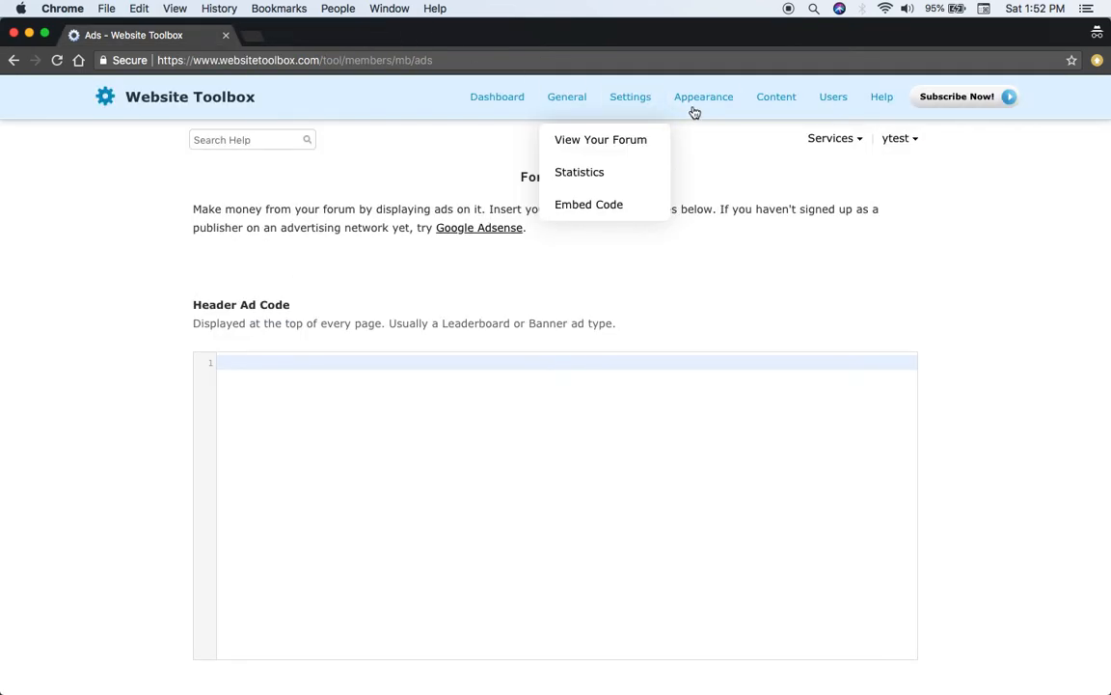
# Browse the available forum themes and activate the Classic theme
pyautogui.moveTo(716, 104)
pyautogui.click(720, 175)
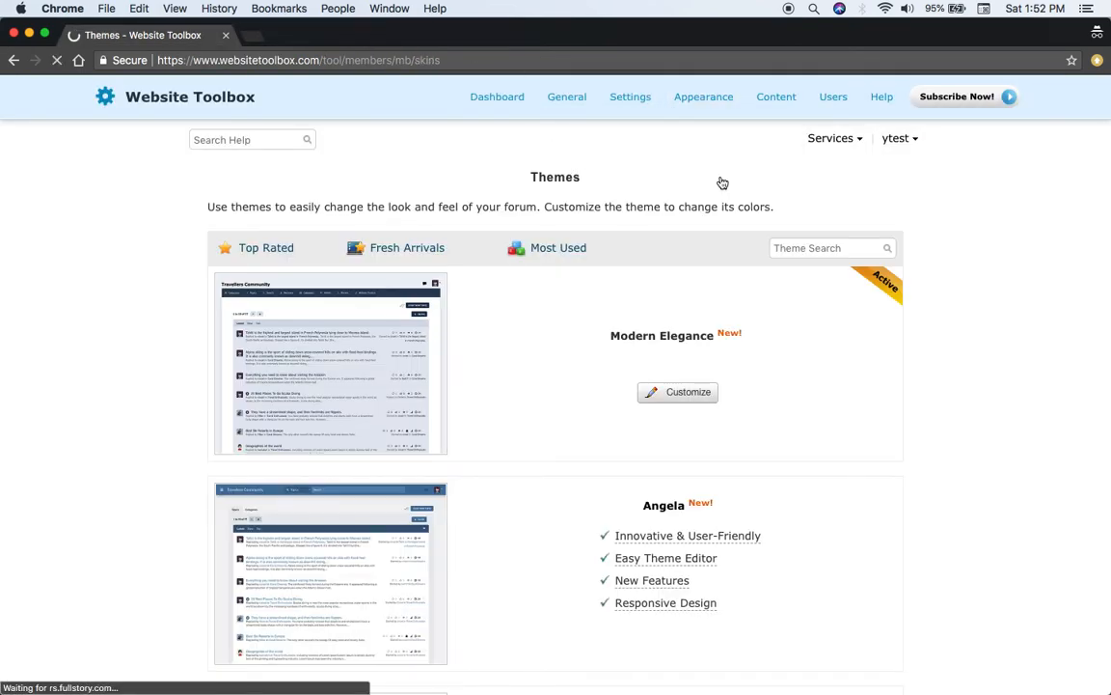
pyautogui.scroll(-10, 722, 184)
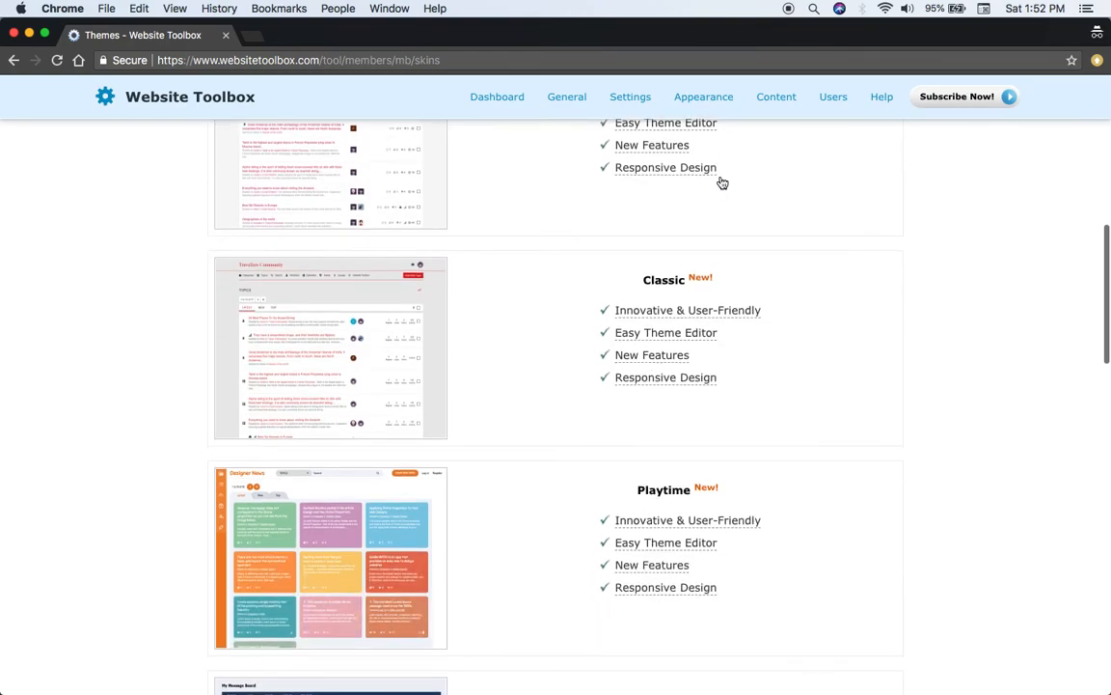
pyautogui.scroll(2, 721, 183)
pyautogui.scroll(-3, 722, 184)
pyautogui.moveTo(662, 400)
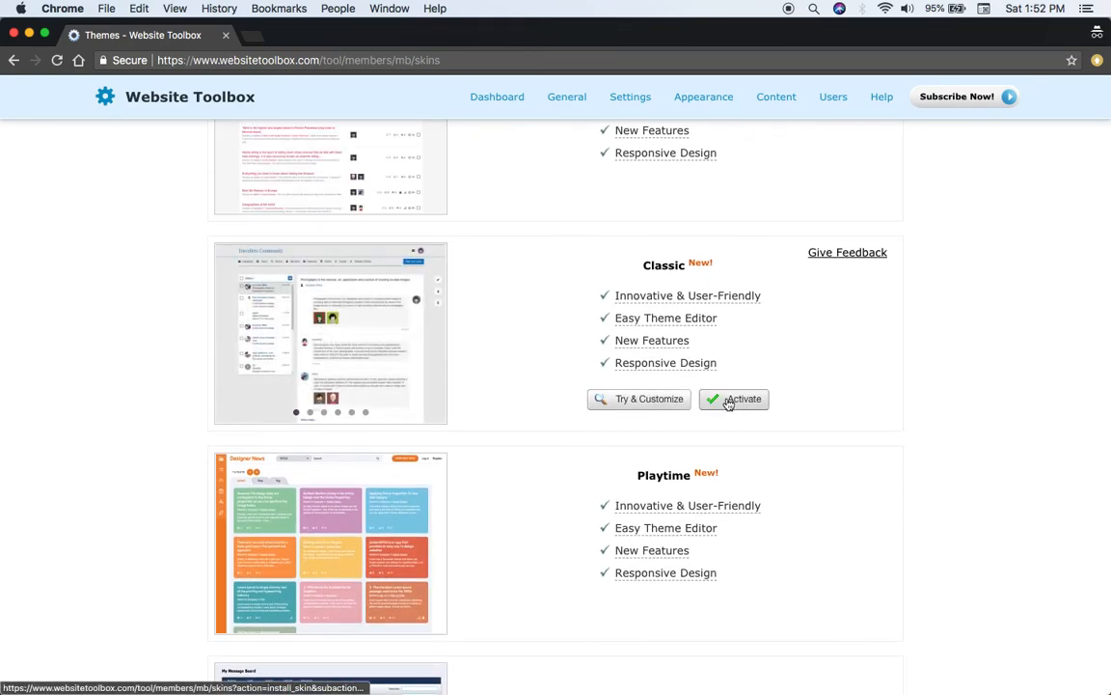
pyautogui.click(725, 400)
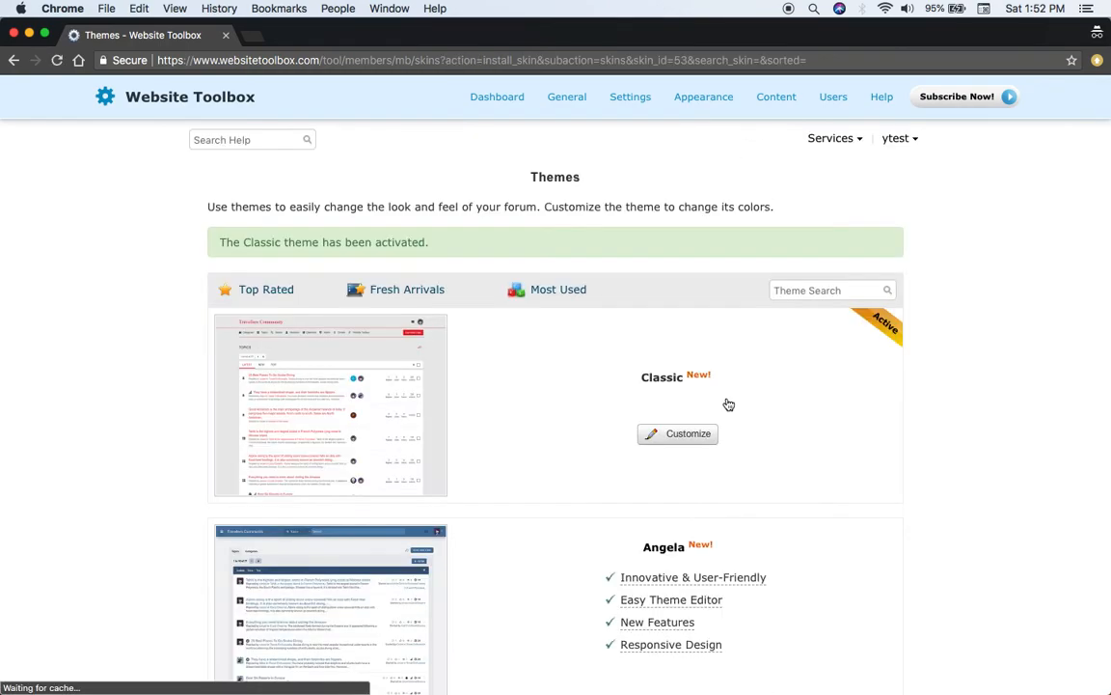
# View the live forum in the Classic theme, list all its members, and close it
pyautogui.moveTo(575, 103)
pyautogui.click(583, 146)
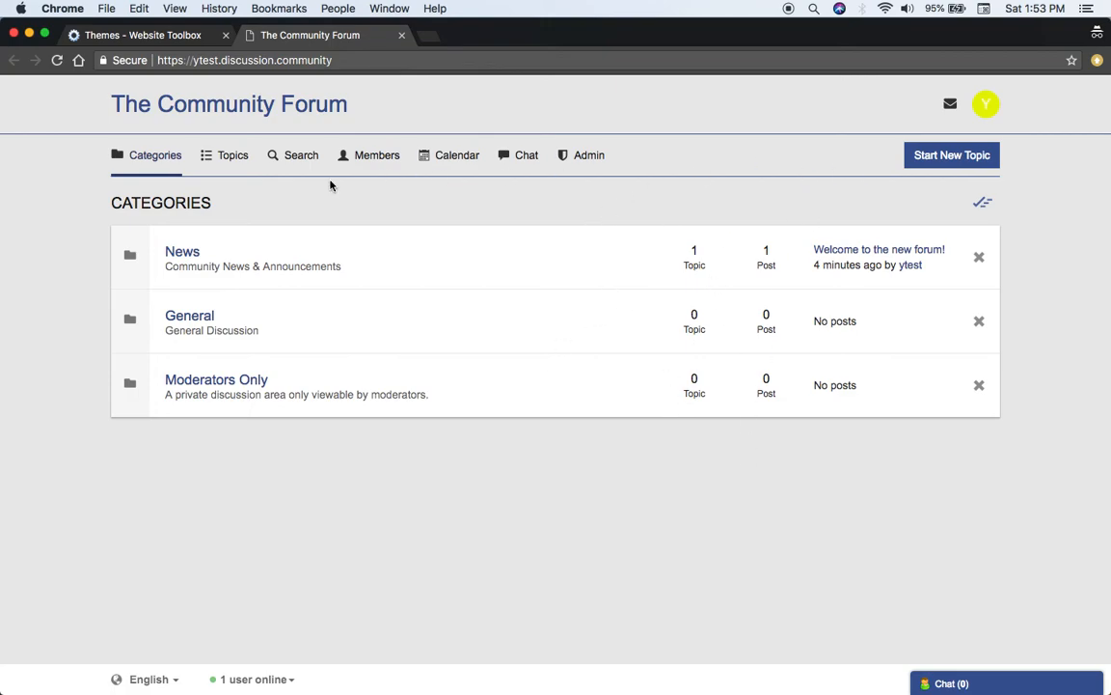
pyautogui.click(378, 160)
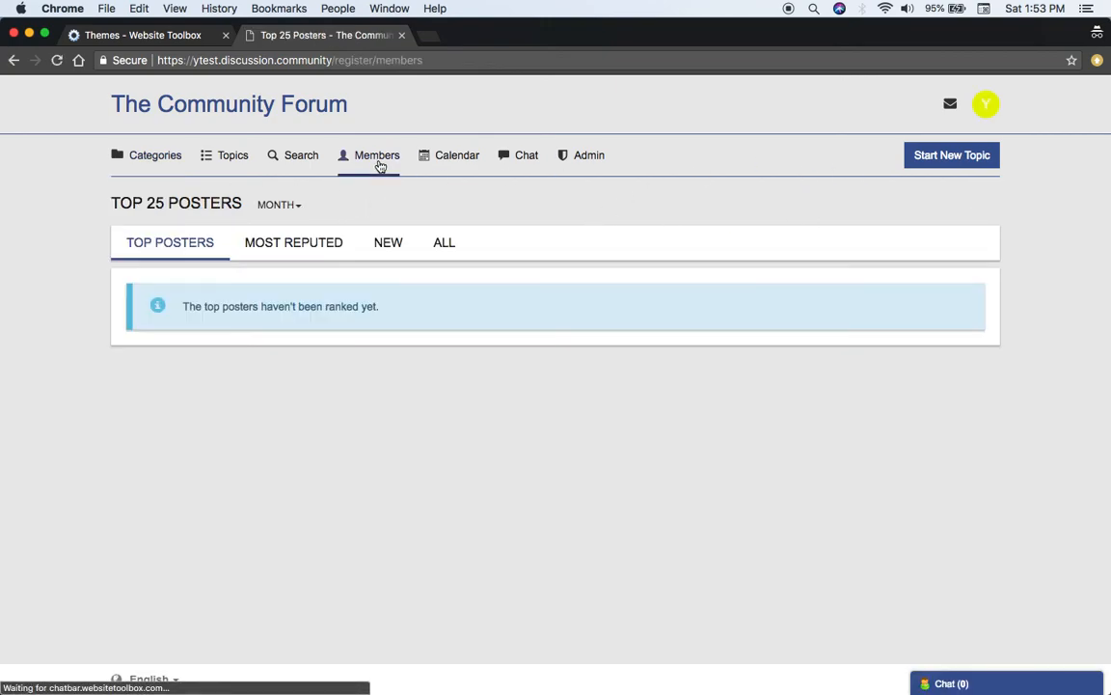
pyautogui.click(437, 252)
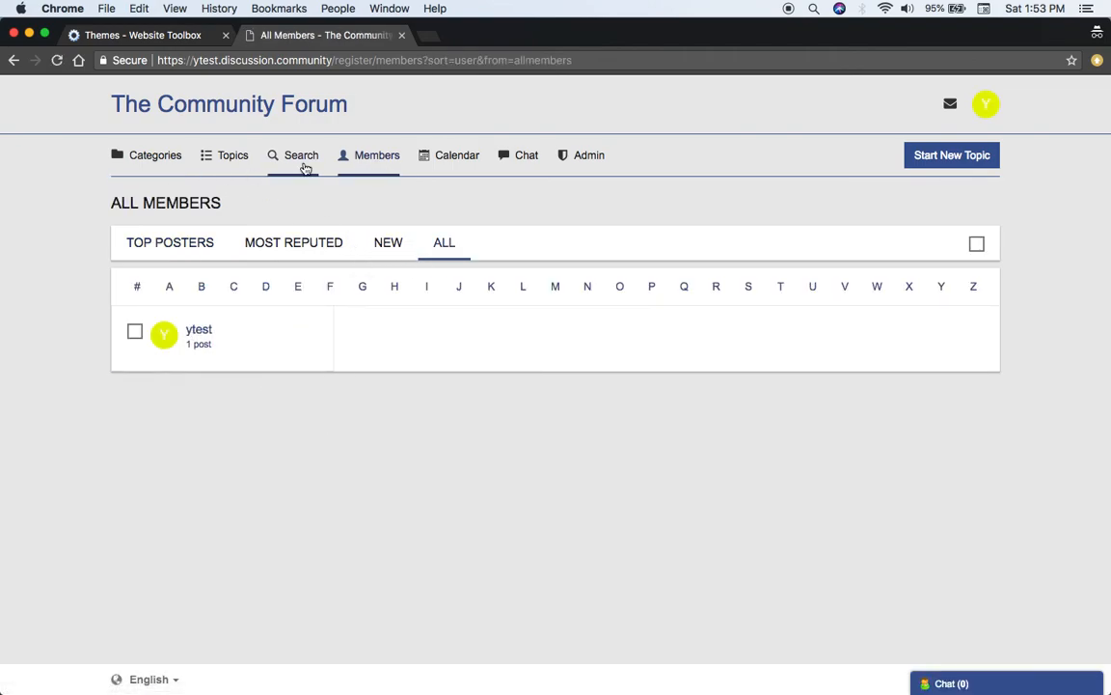
pyautogui.click(401, 36)
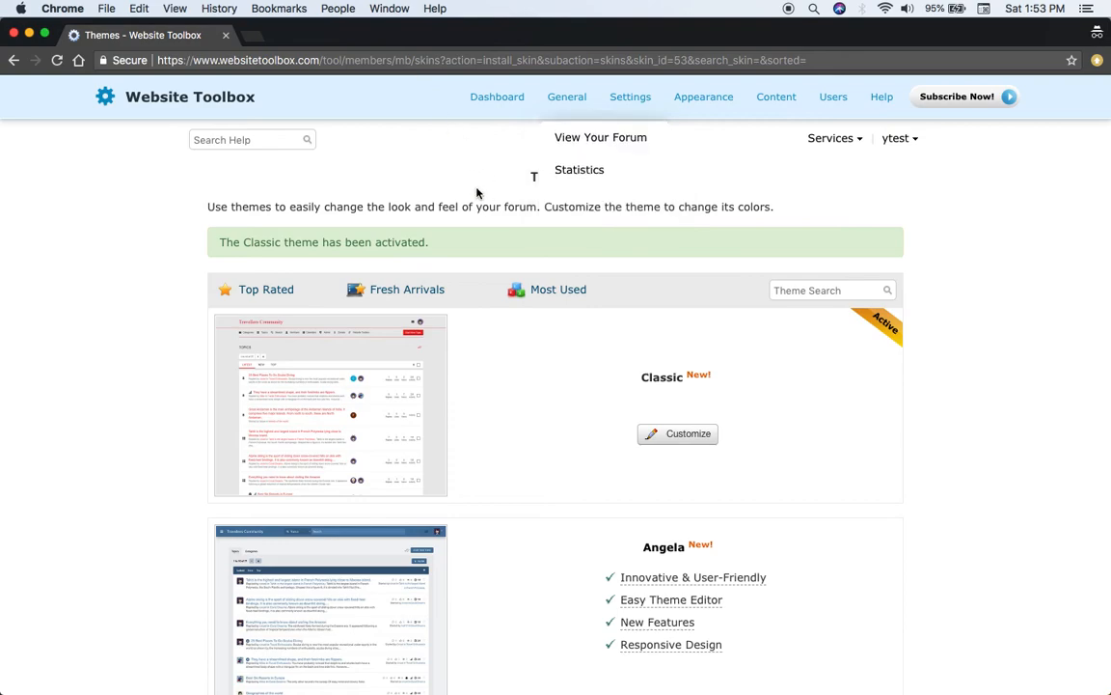
# Review the forum's content categories and its list of category moderators
pyautogui.moveTo(765, 101)
pyautogui.click(793, 143)
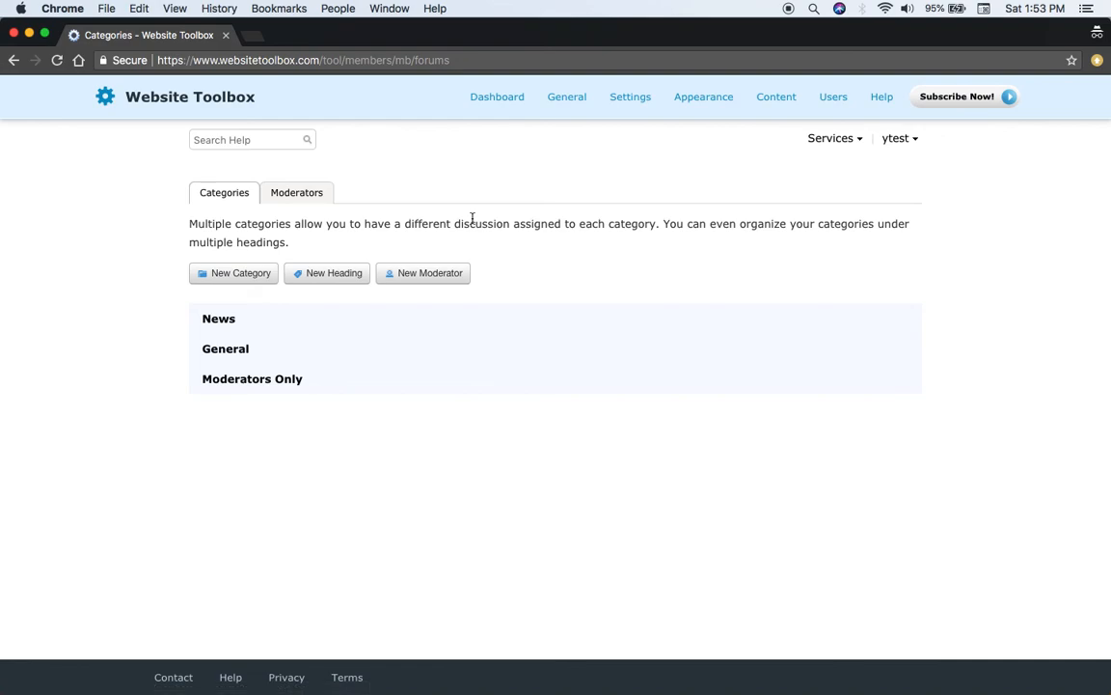
pyautogui.click(322, 198)
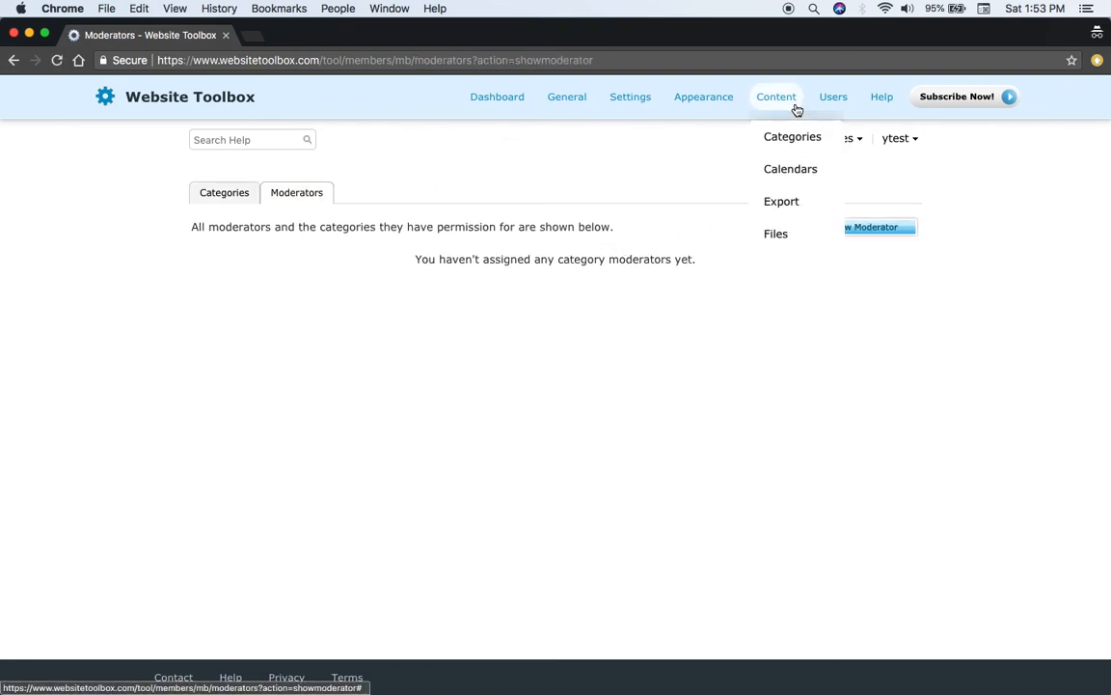
# Review the forum's Administrators page and return to the forum dashboard
pyautogui.moveTo(832, 108)
pyautogui.click(848, 205)
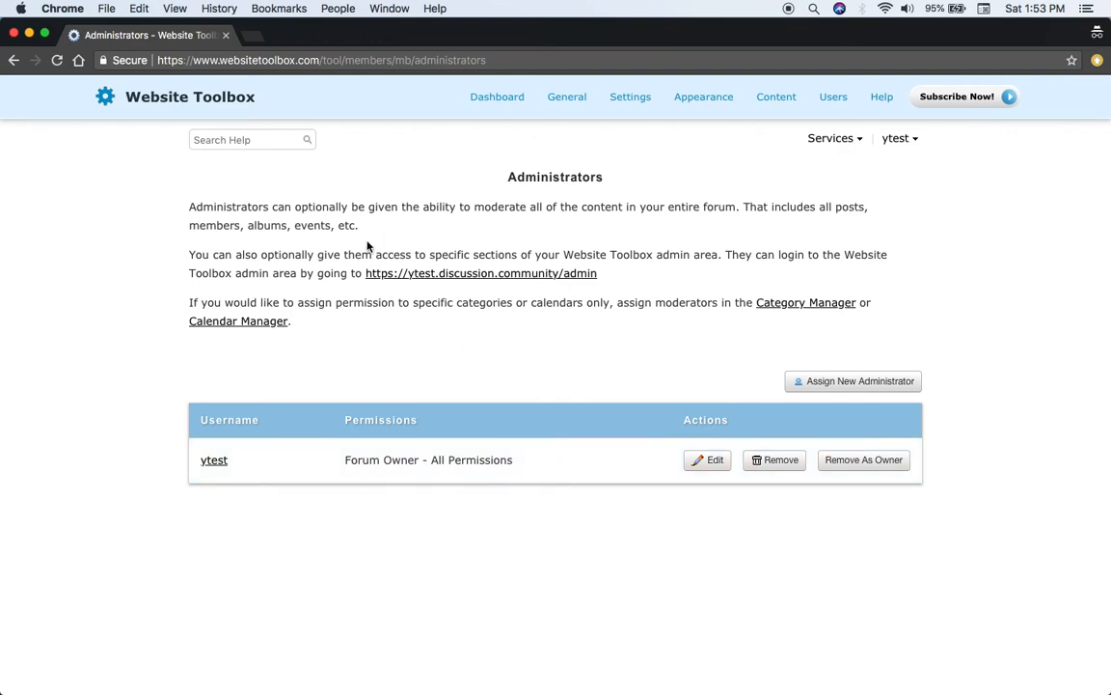
pyautogui.click(499, 104)
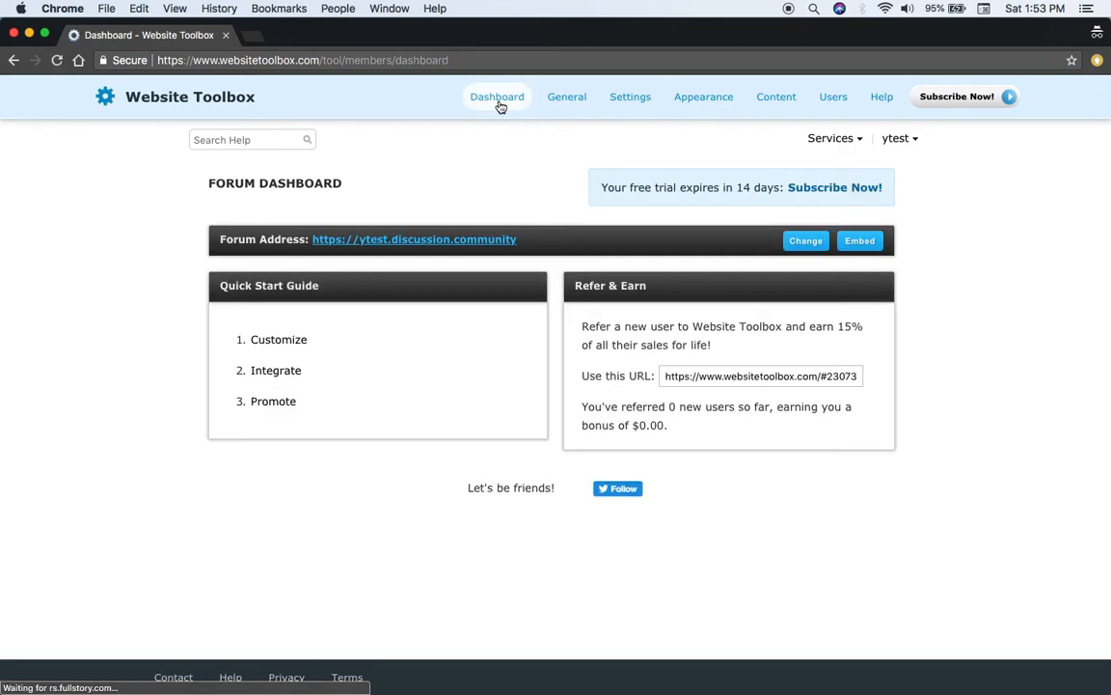